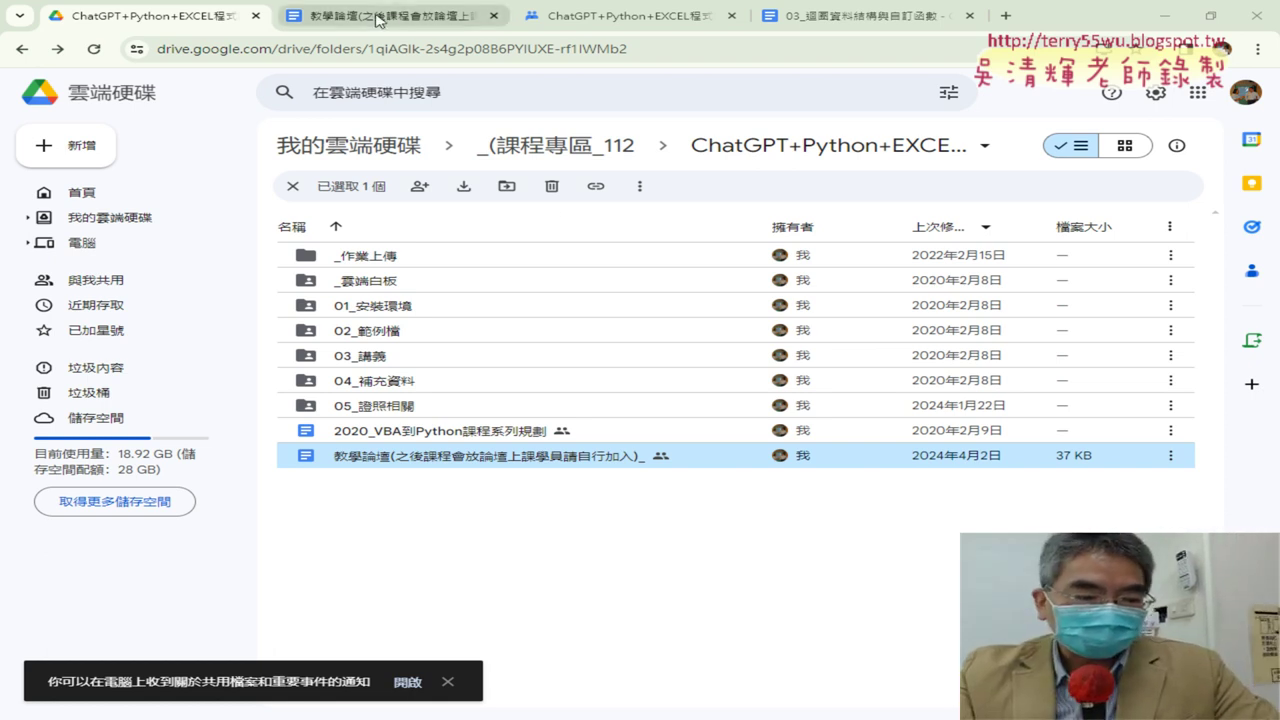
Go from the 教學論壇 sign-up document to the ChatGPT+Python+EXCEL程式設計2024 group's conversation list.
click(400, 30)
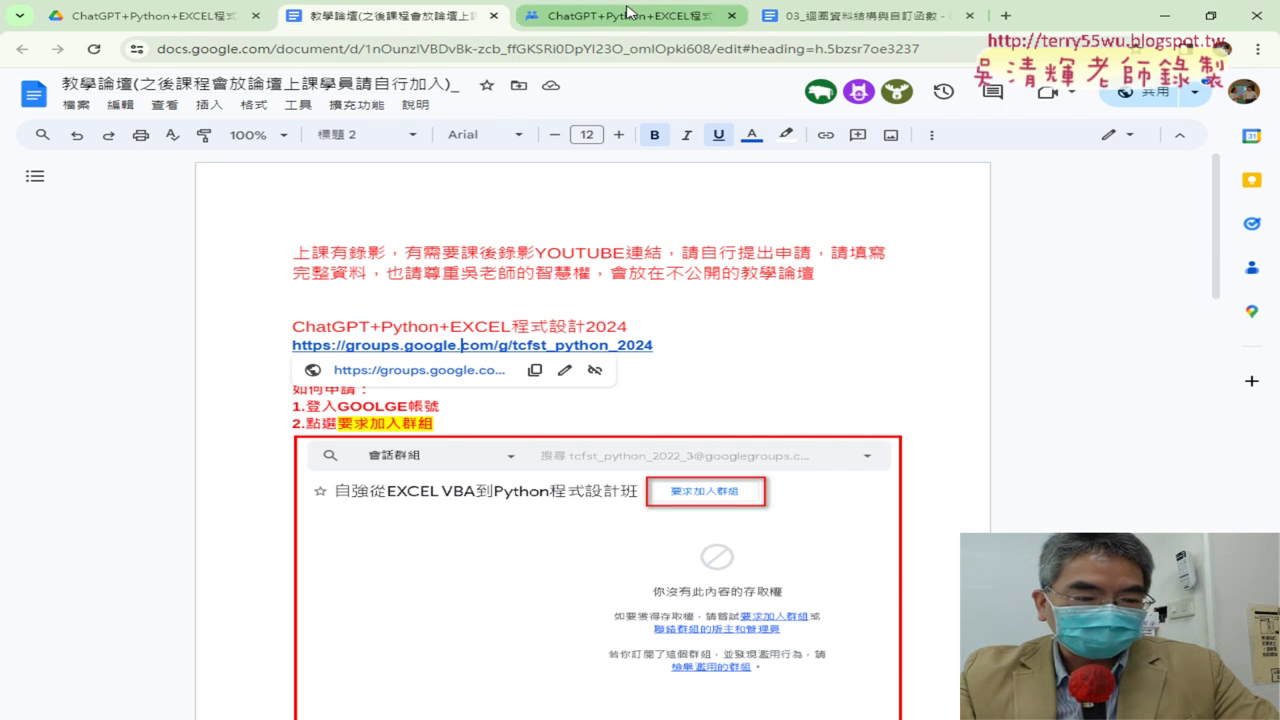
click(628, 15)
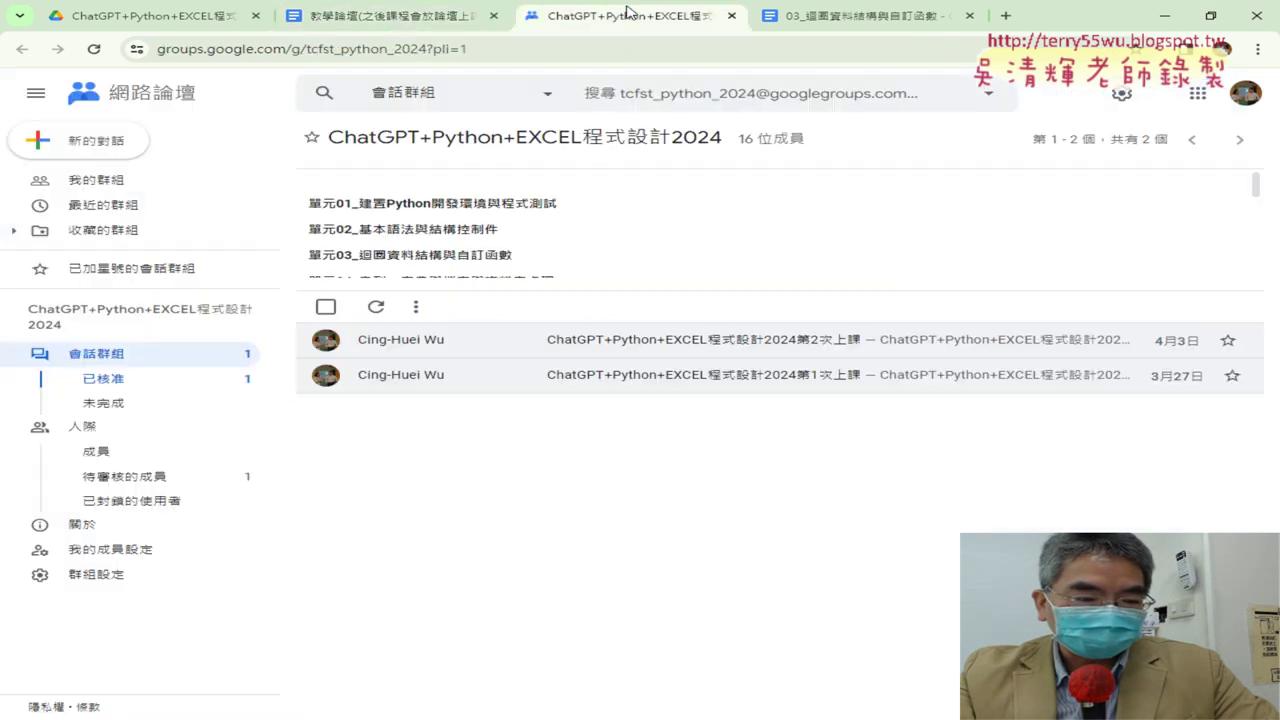
Open the 第2次上課 thread, zoom in twice, and follow its full-tutorial YouTube playlist link.
click(760, 343)
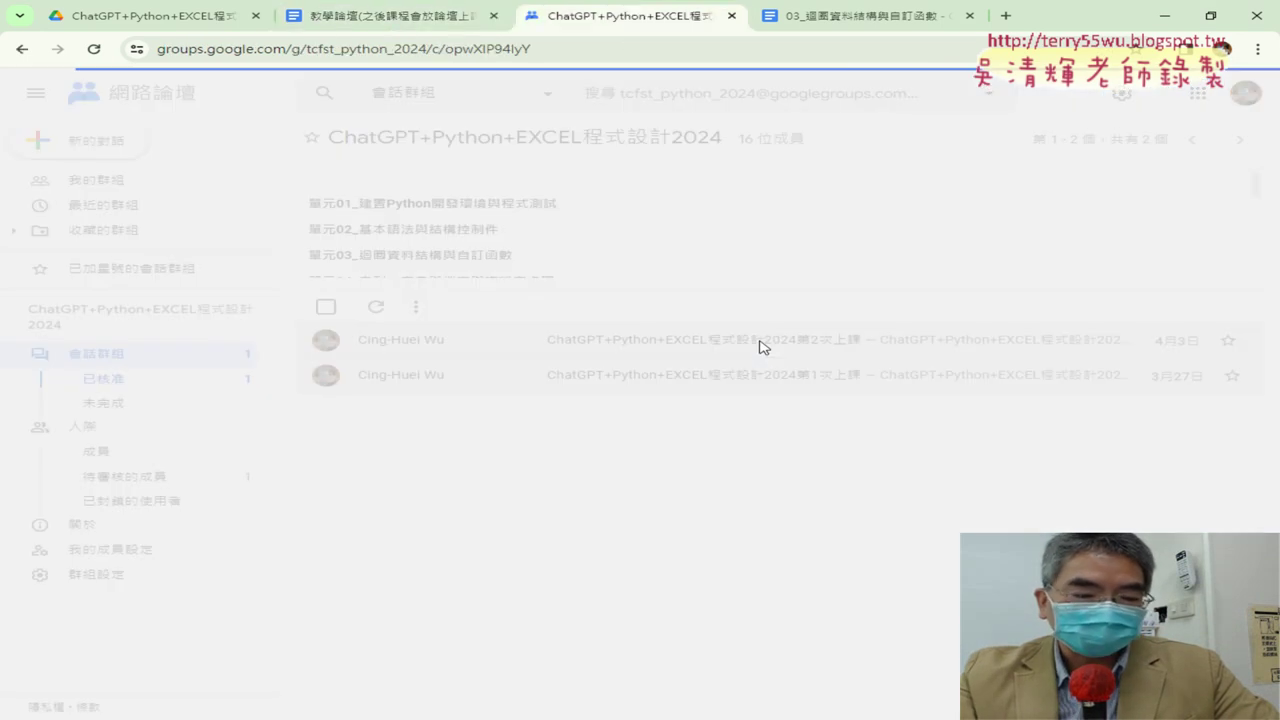
scroll(760, 341, down, 1)
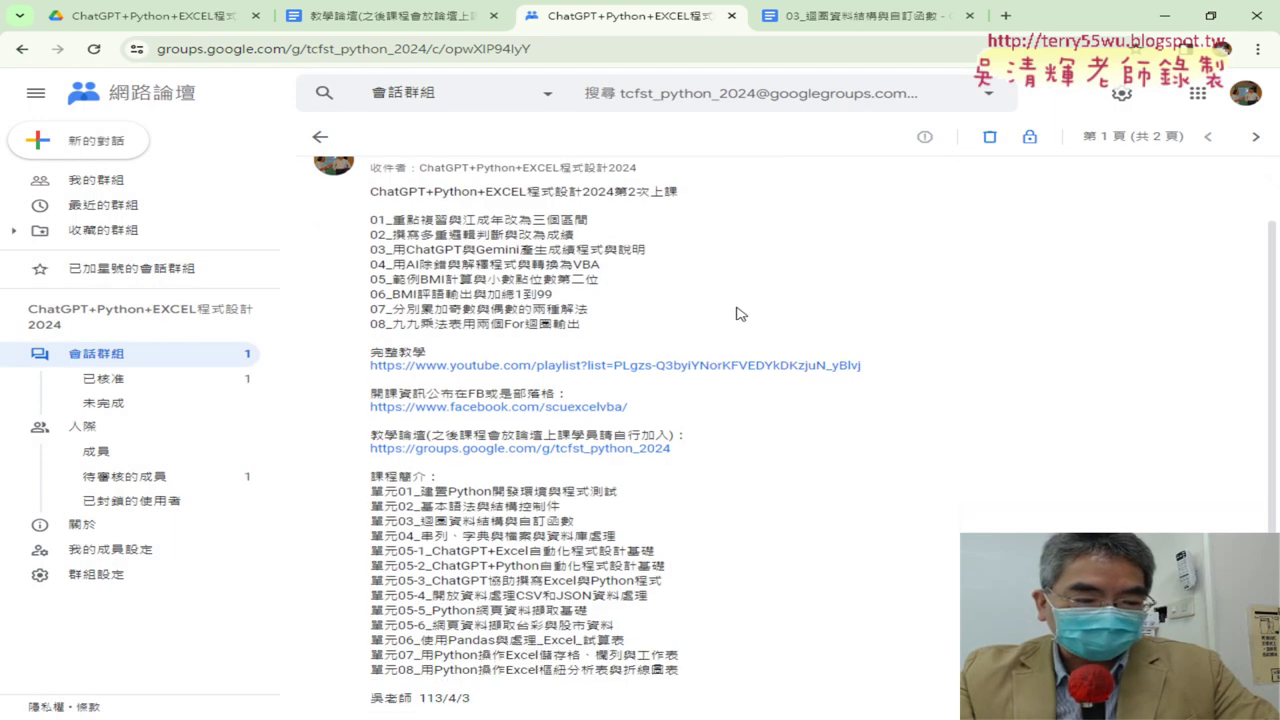
key(ctrl+plus)
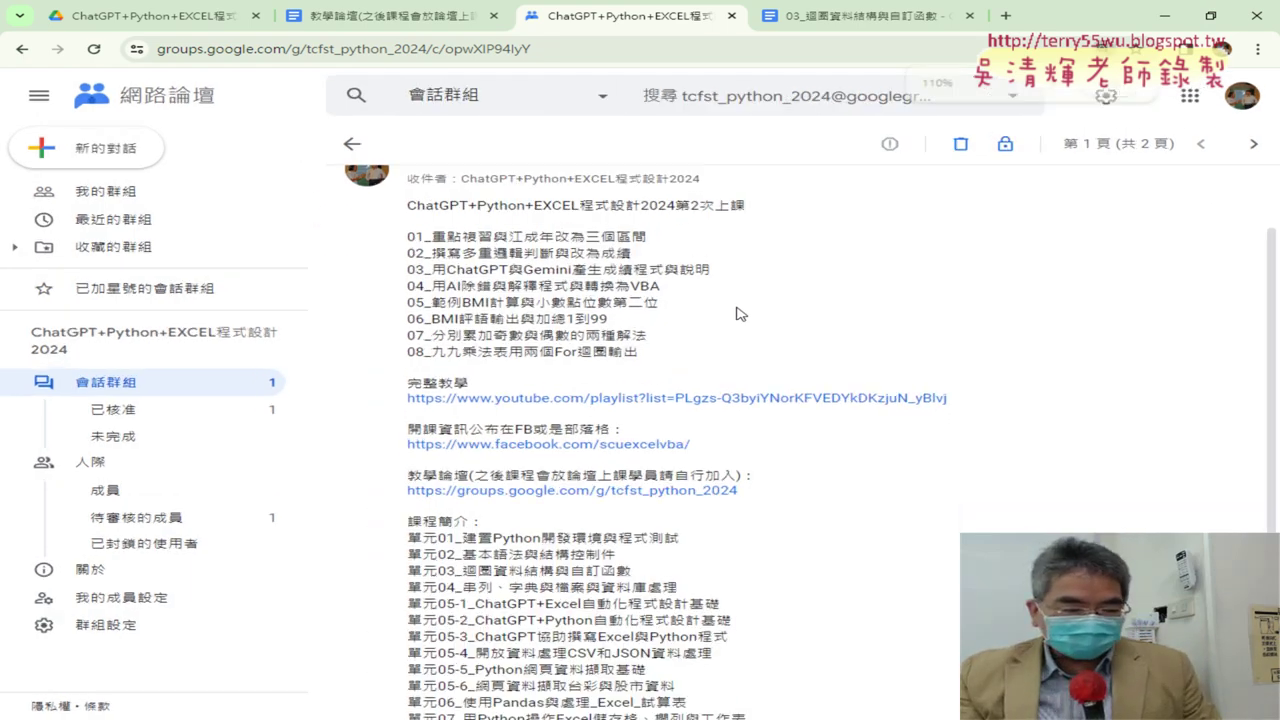
key(ctrl+plus)
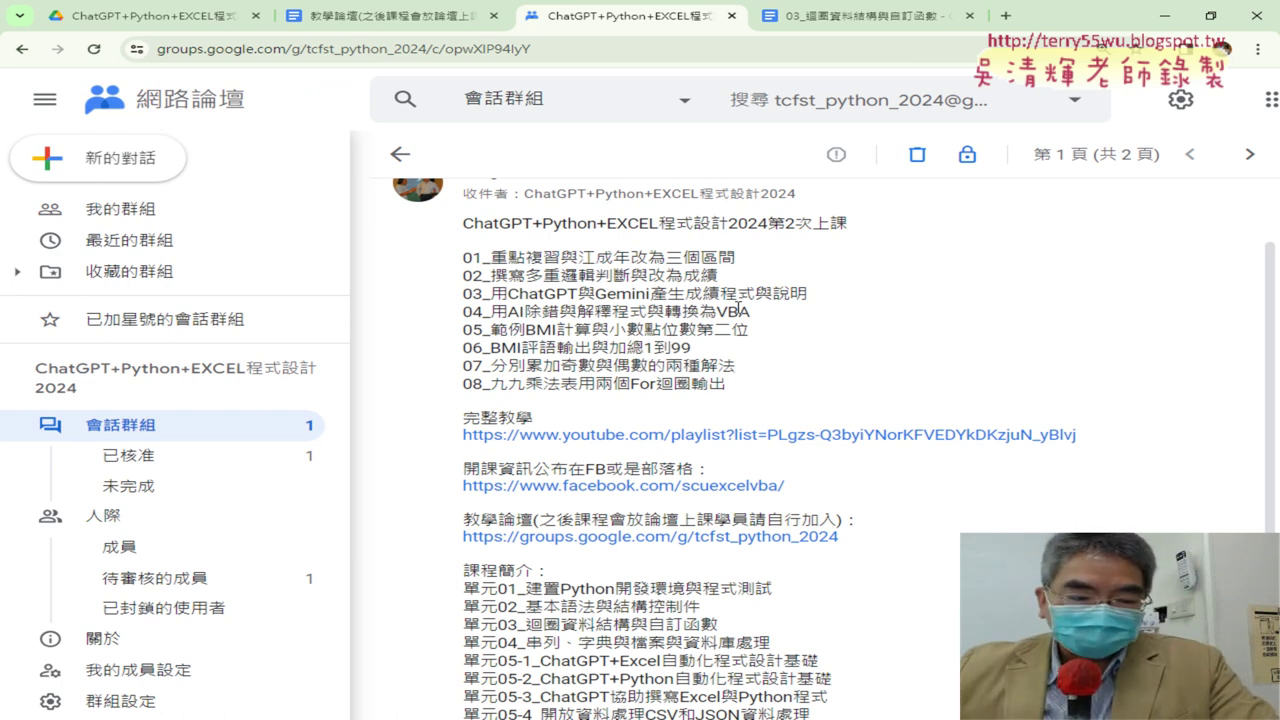
drag(462, 441, 1104, 449)
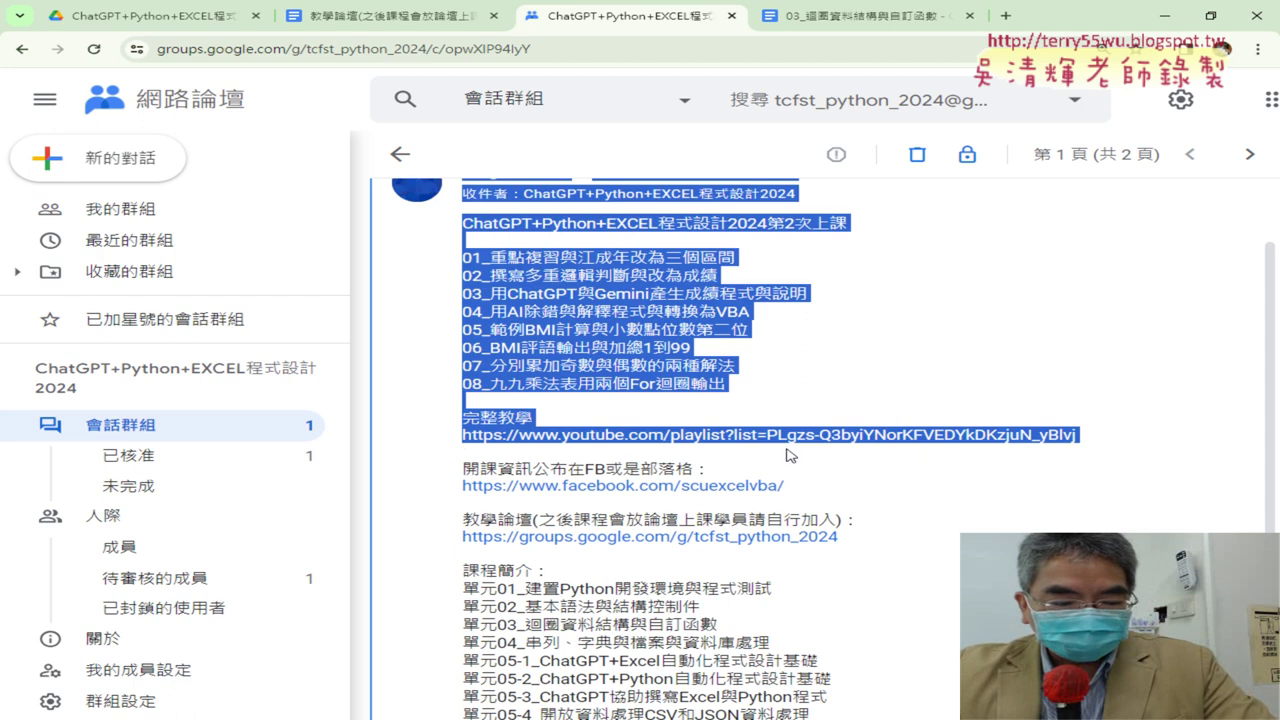
click(1104, 449)
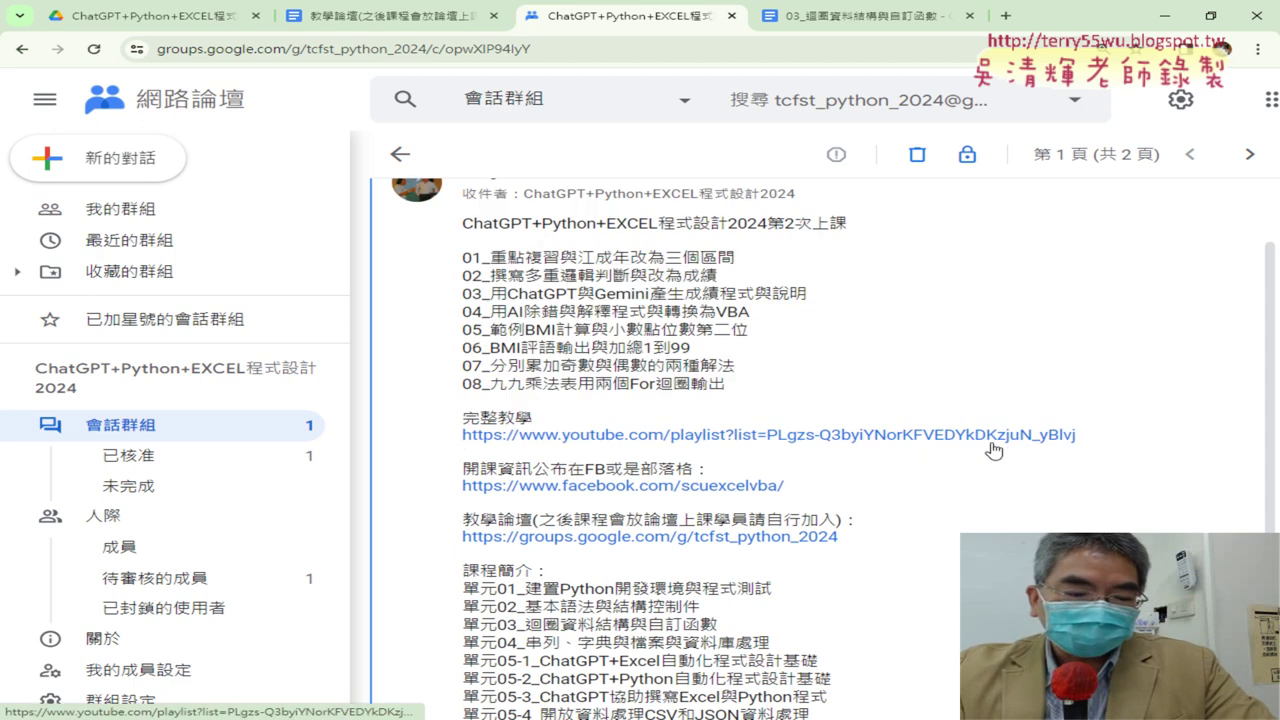
Open the eight-video lesson 2 YouTube playlist, then go back to the Groups thread.
click(992, 440)
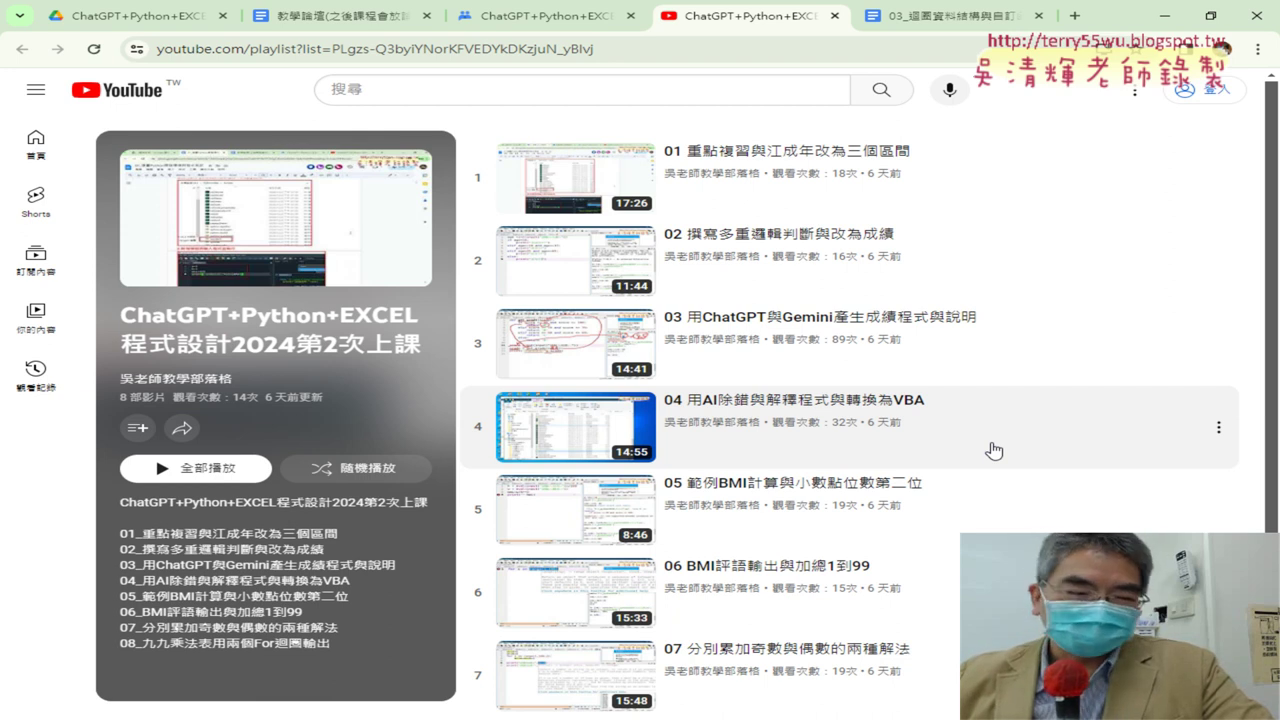
click(517, 10)
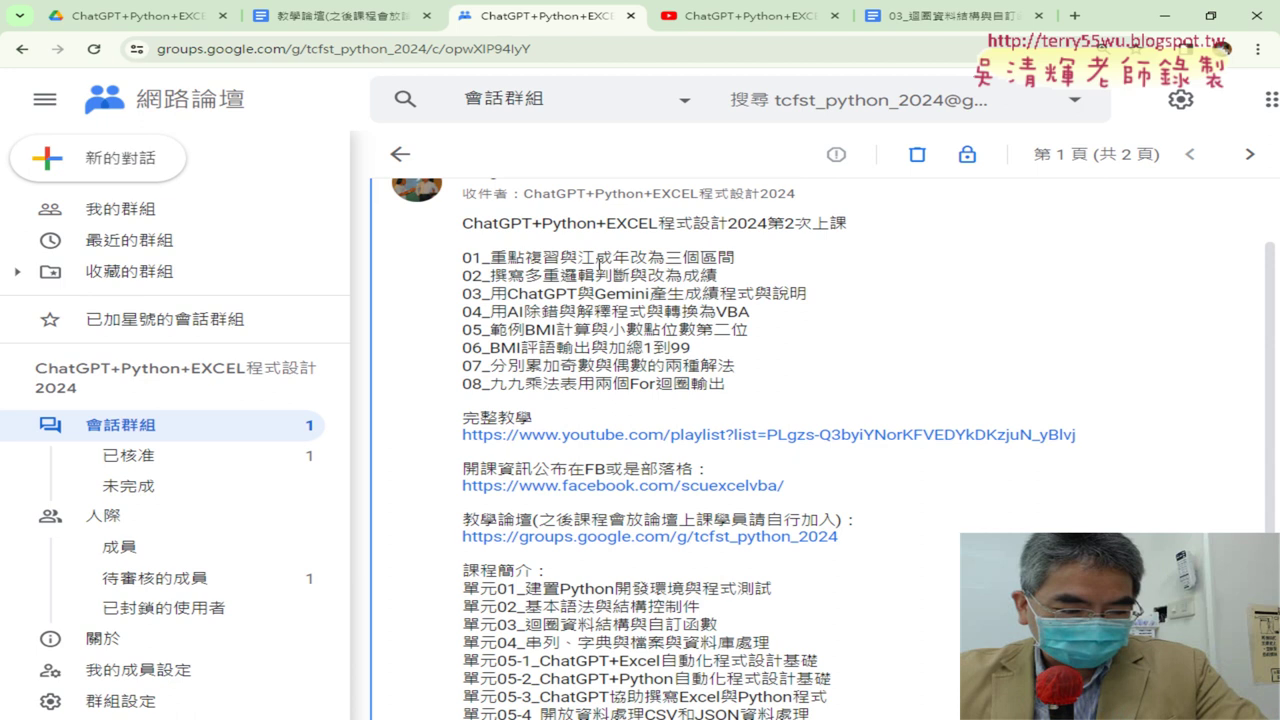
double_click(590, 258)
click(626, 264)
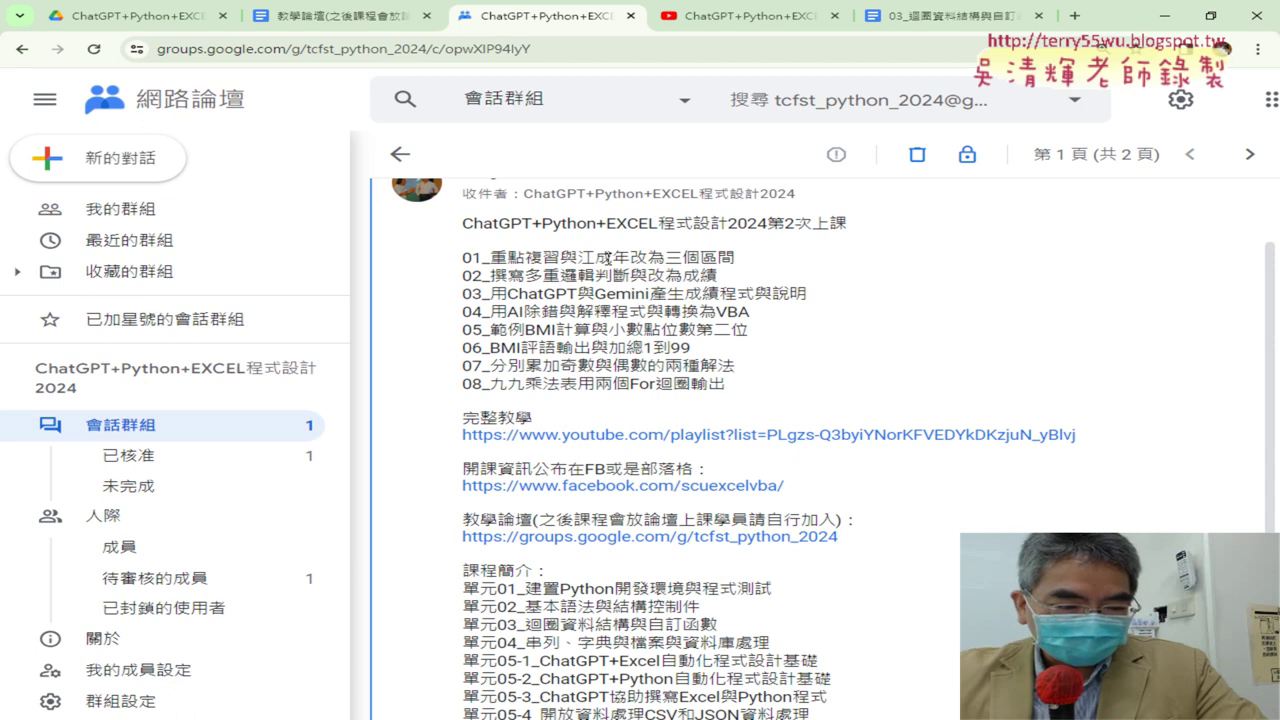
drag(596, 258, 757, 260)
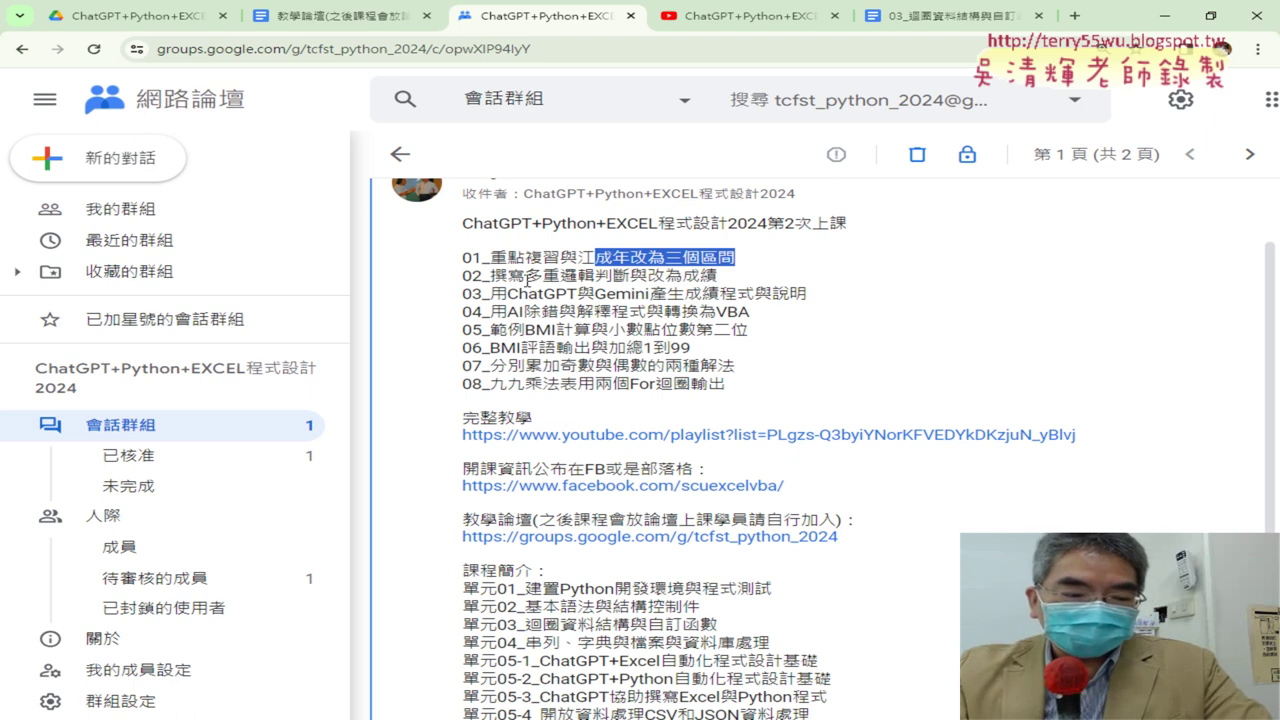
drag(525, 276, 718, 277)
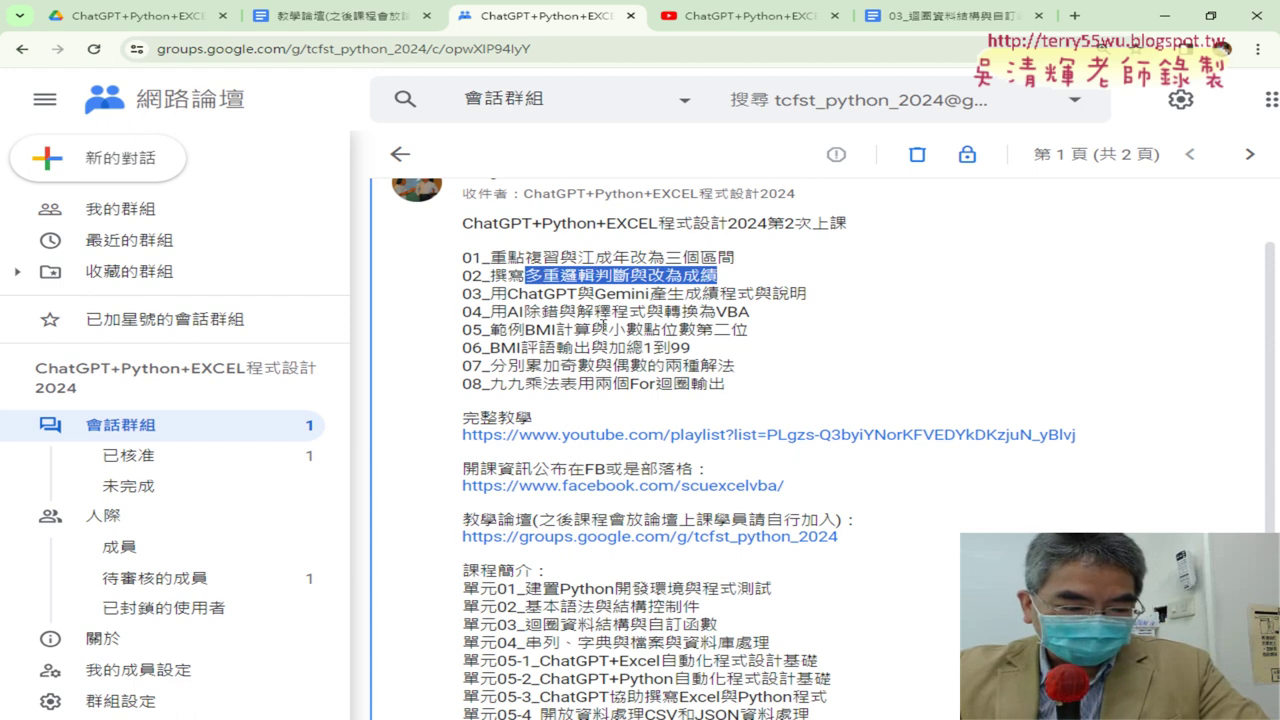
drag(526, 329, 607, 331)
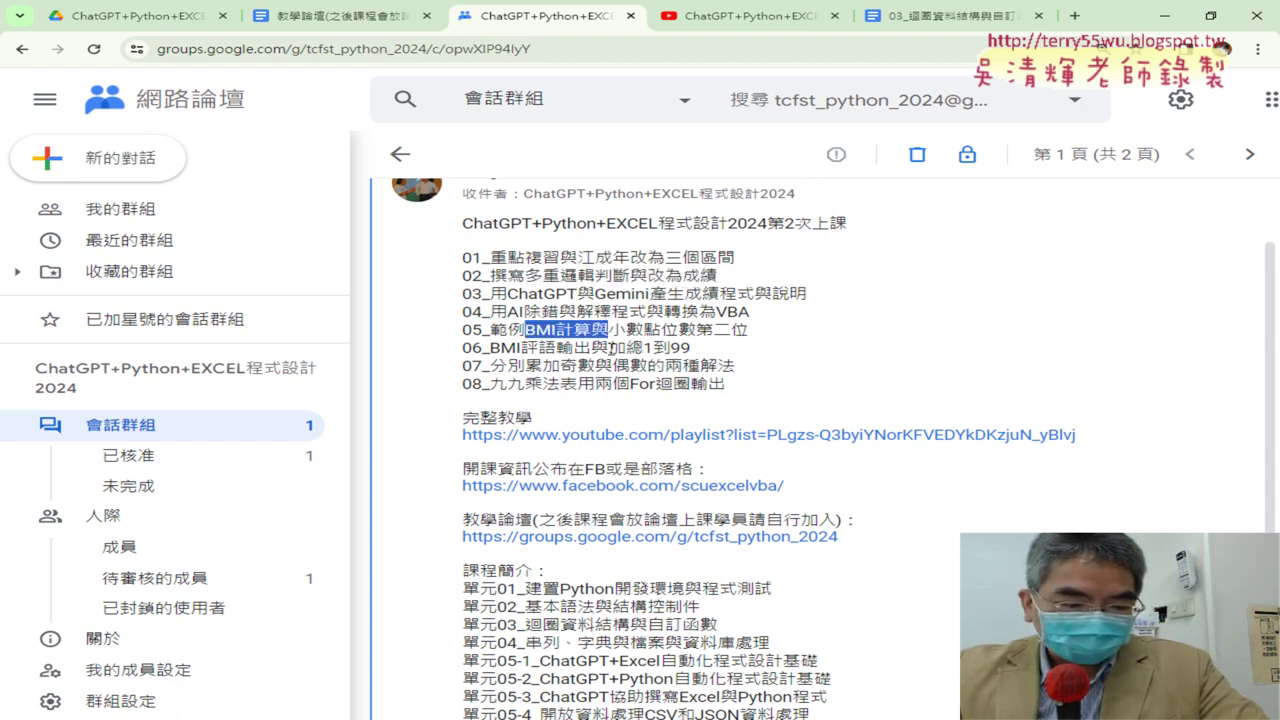
drag(608, 347, 690, 348)
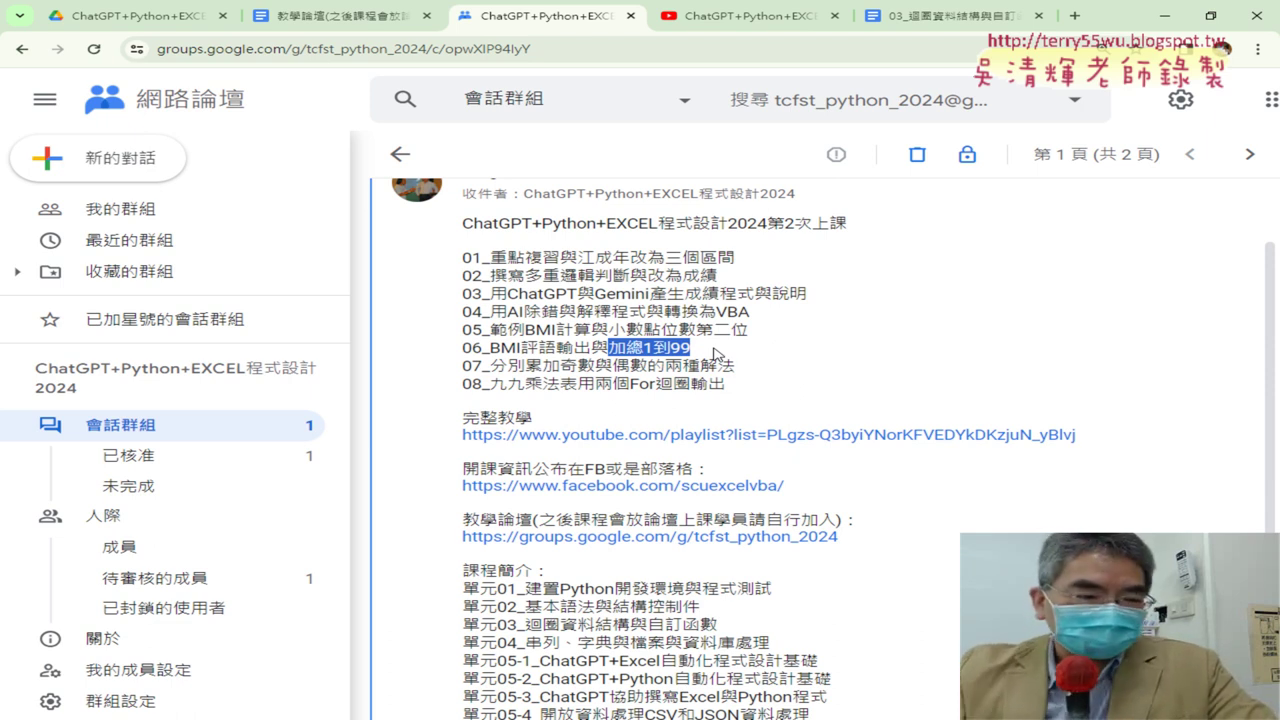
Open the 03_迴圈資料結構與自訂函數 handout from the _雲端白板 folder in Drive.
click(140, 16)
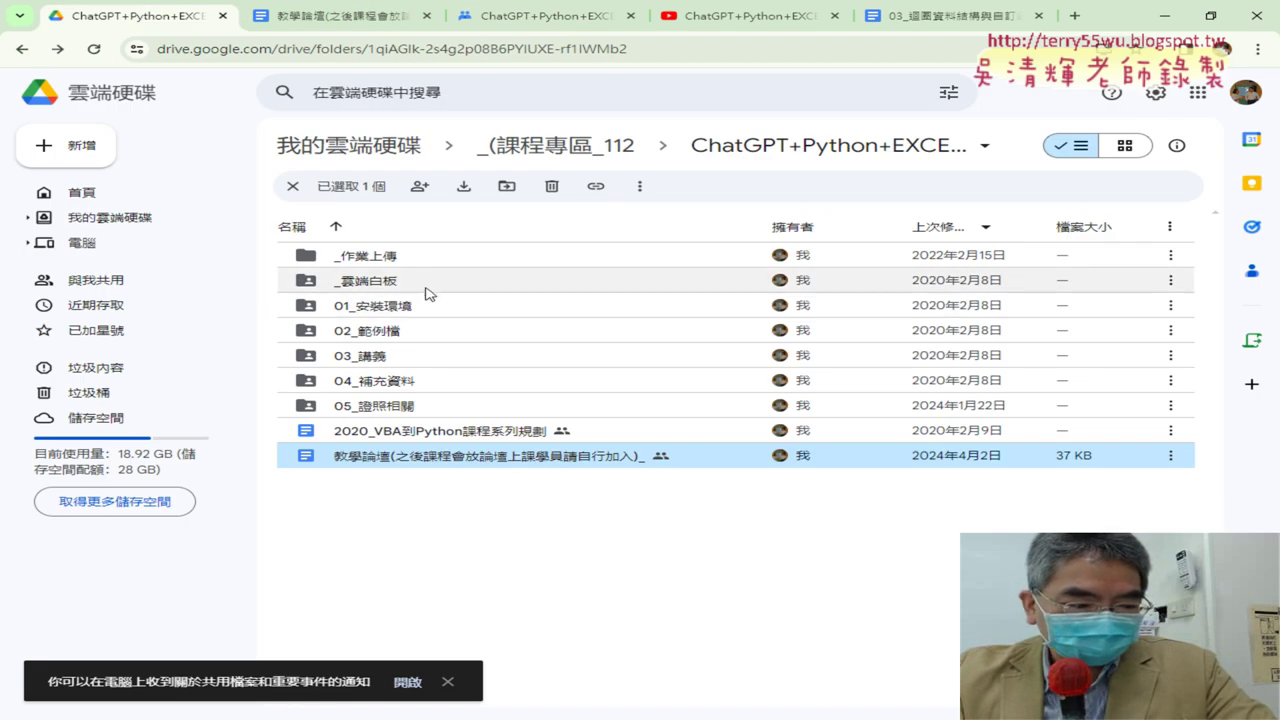
double_click(428, 289)
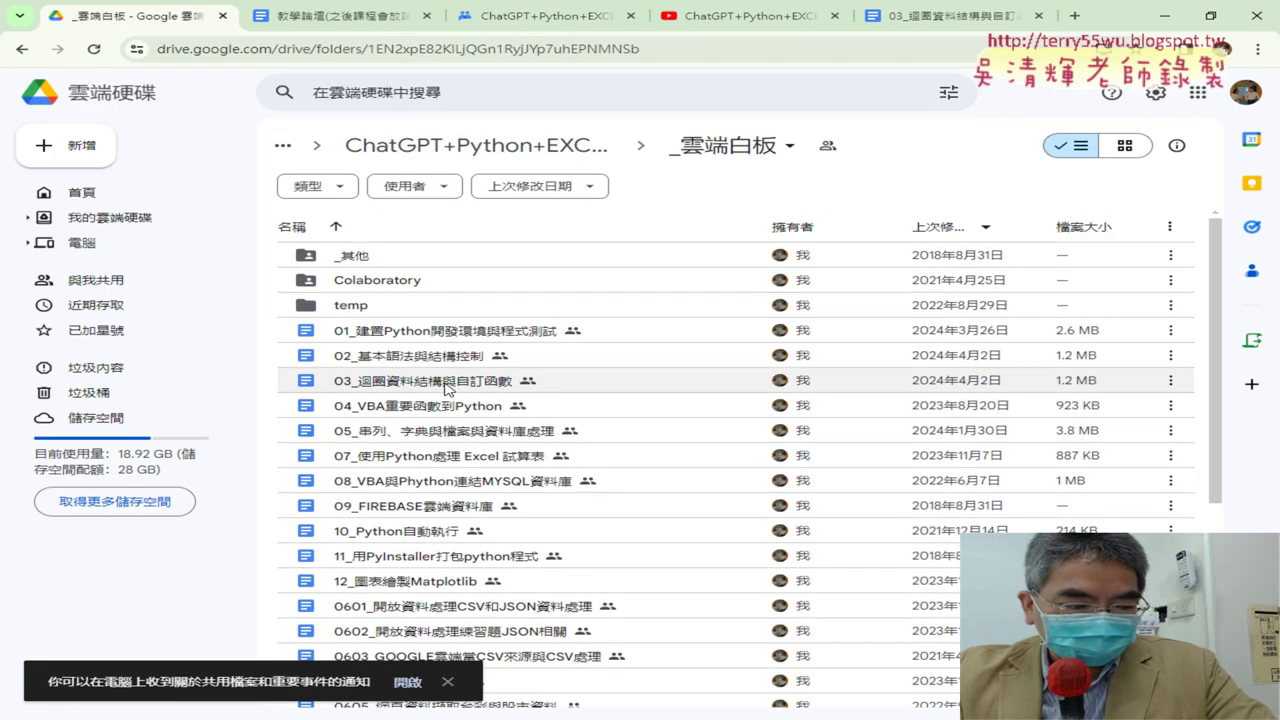
double_click(448, 385)
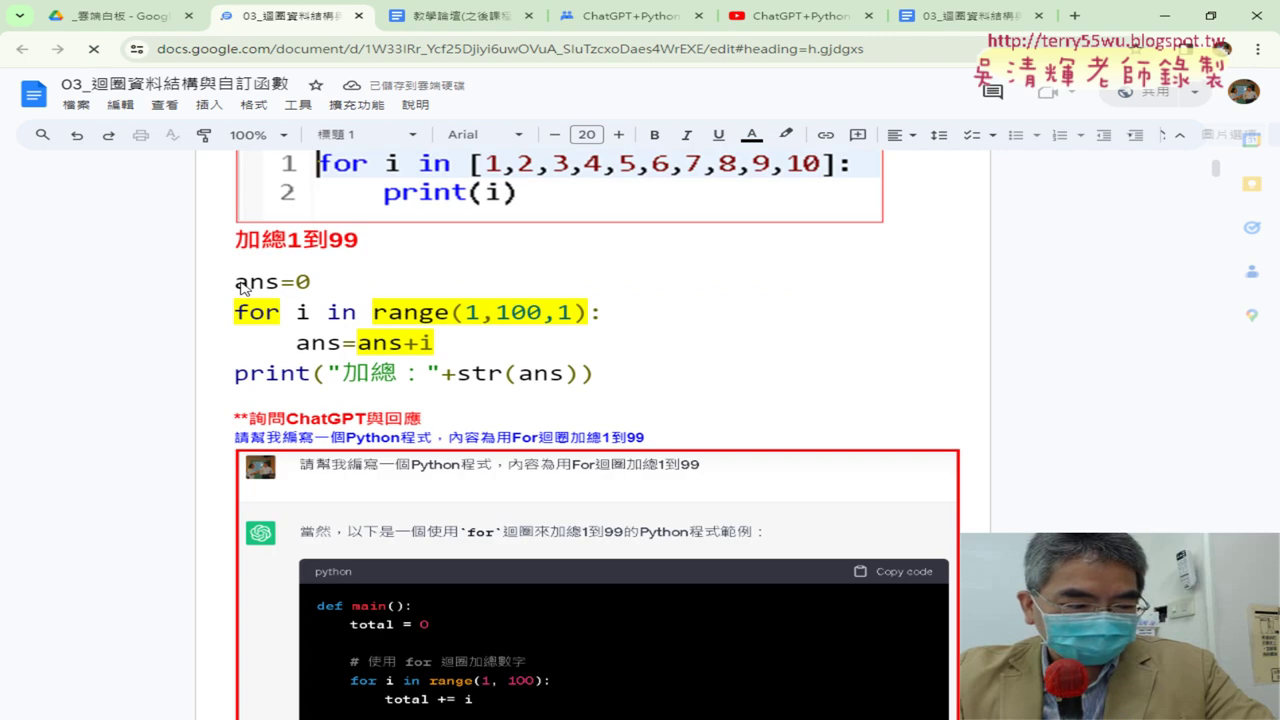
Select the 1-to-99 summing code, then the ChatGPT prompt asking for that for-loop.
click(240, 286)
drag(236, 284, 636, 368)
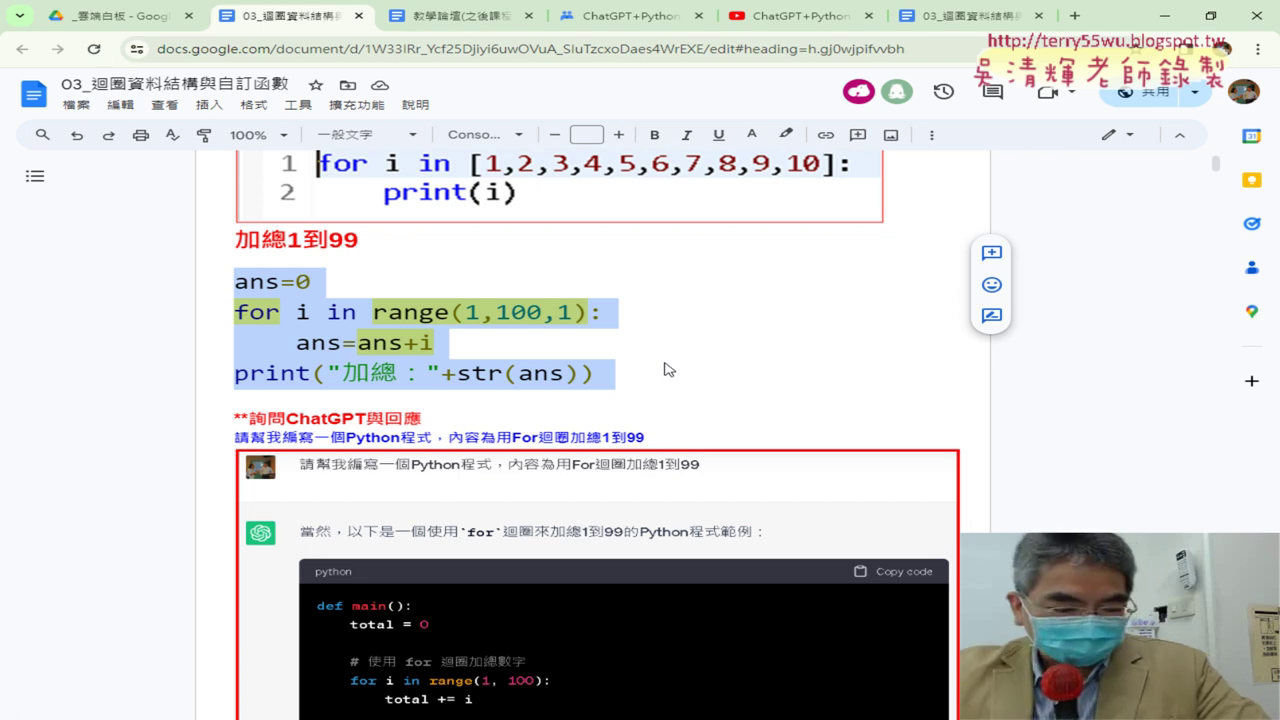
drag(239, 434, 664, 432)
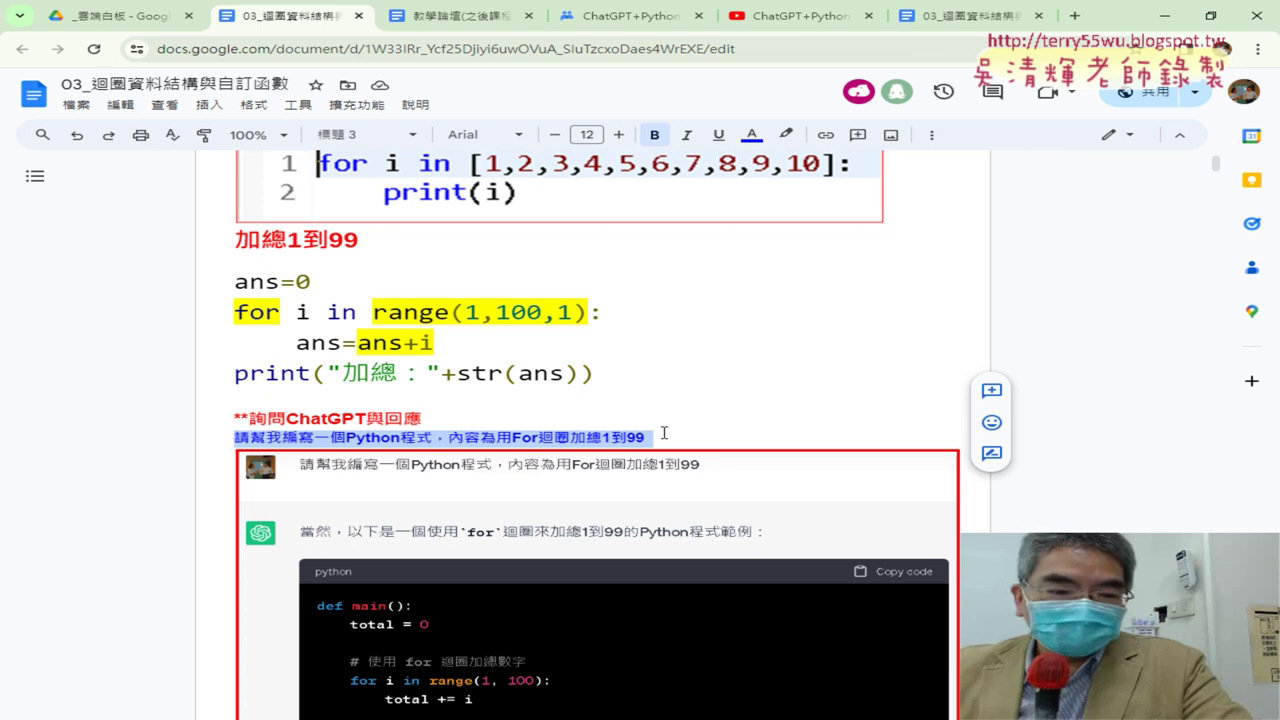
Switch to the Google Groups post to review its topic list, including 加總1到99.
click(630, 12)
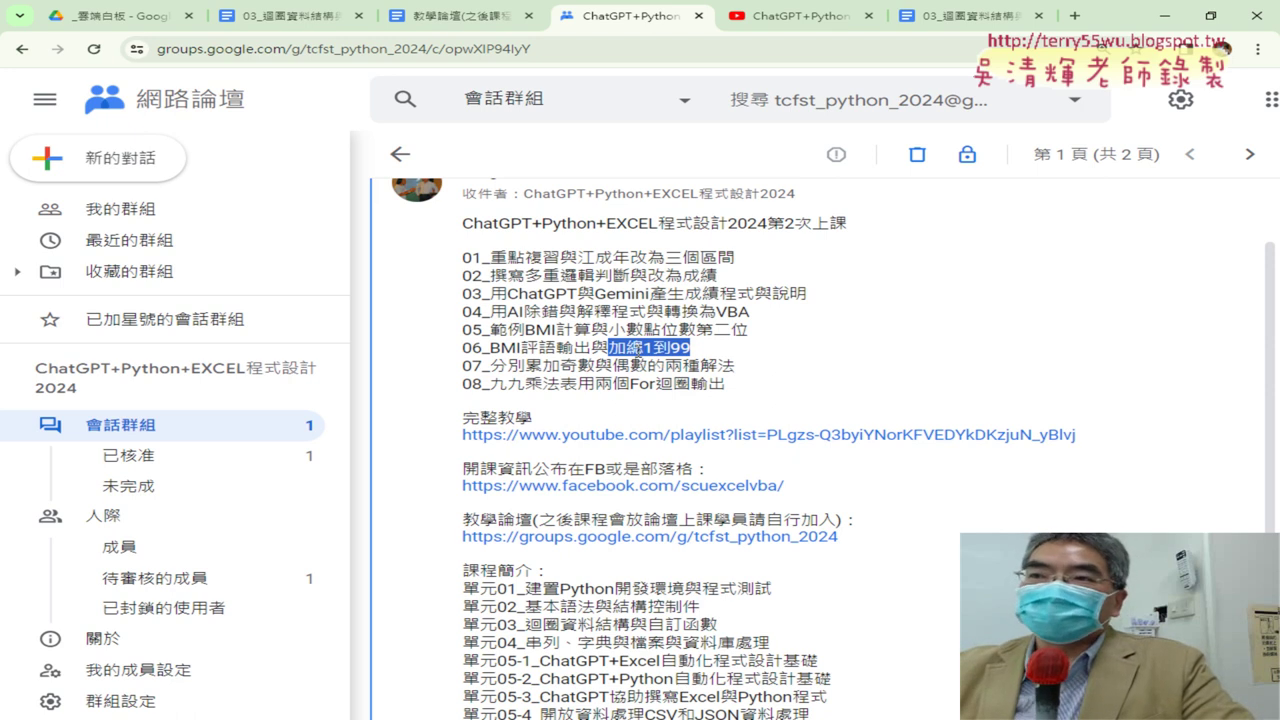
Return to the loop handout and scroll down to the 分別計算奇數與偶數 section.
click(278, 16)
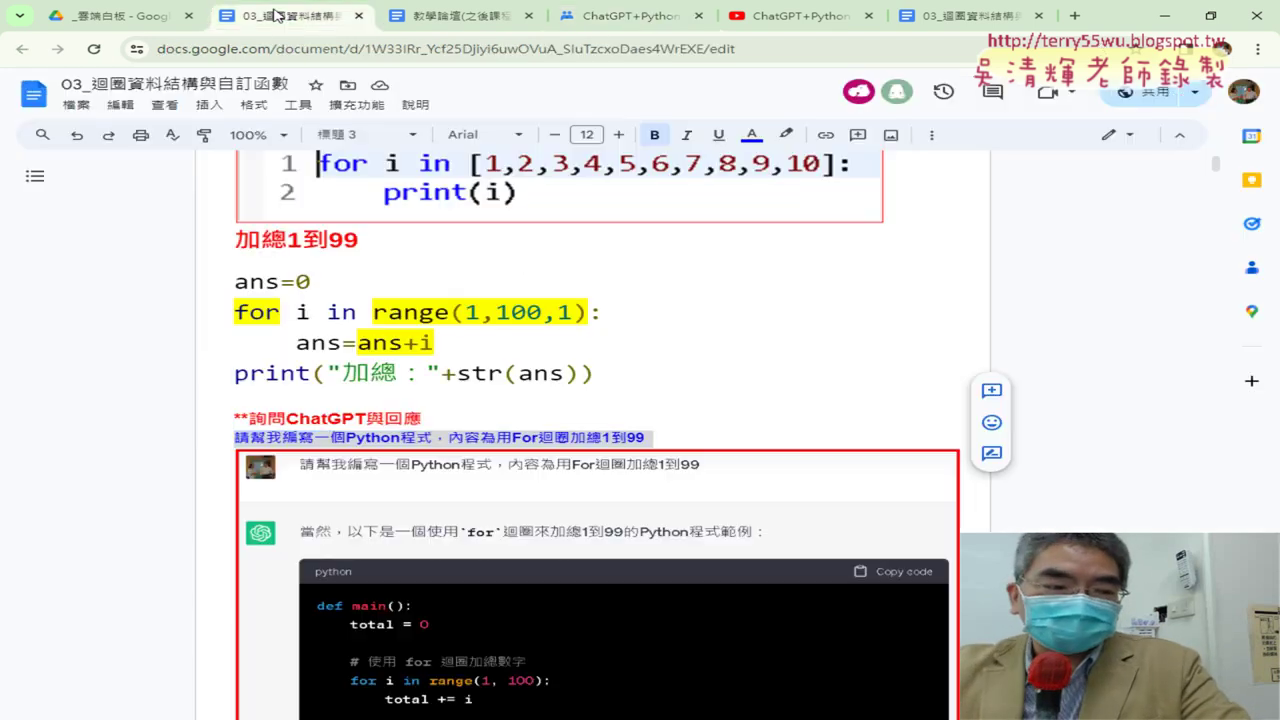
click(574, 312)
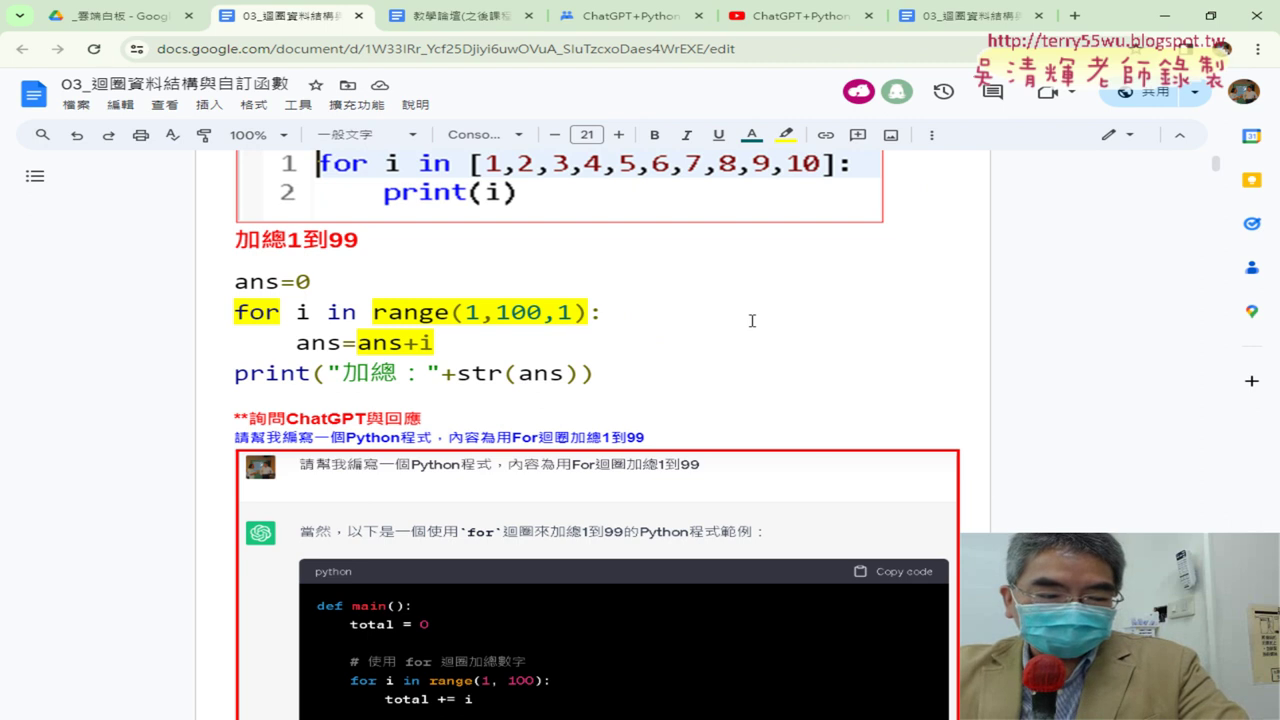
scroll(752, 320, down, 2)
scroll(928, 314, down, 2)
scroll(928, 314, down, 2)
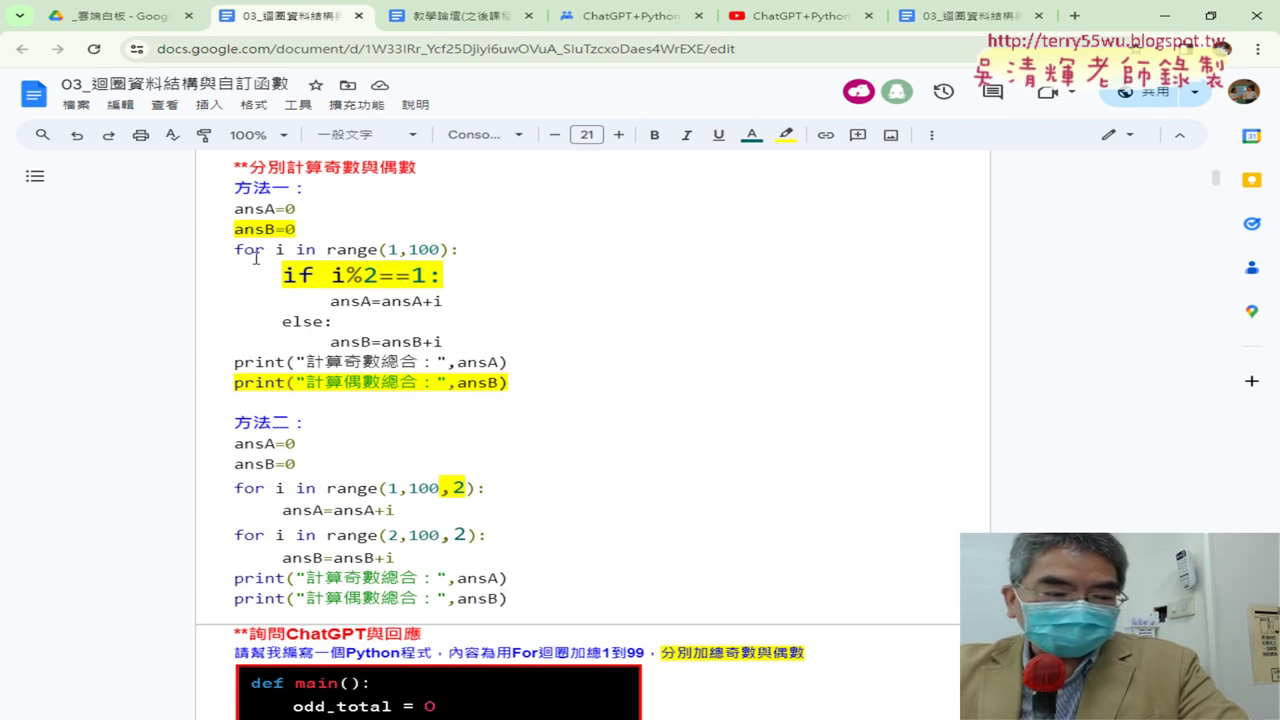
Highlight the if i%2==1: condition, then its i%2 remainder and the compared 1.
drag(276, 270, 446, 273)
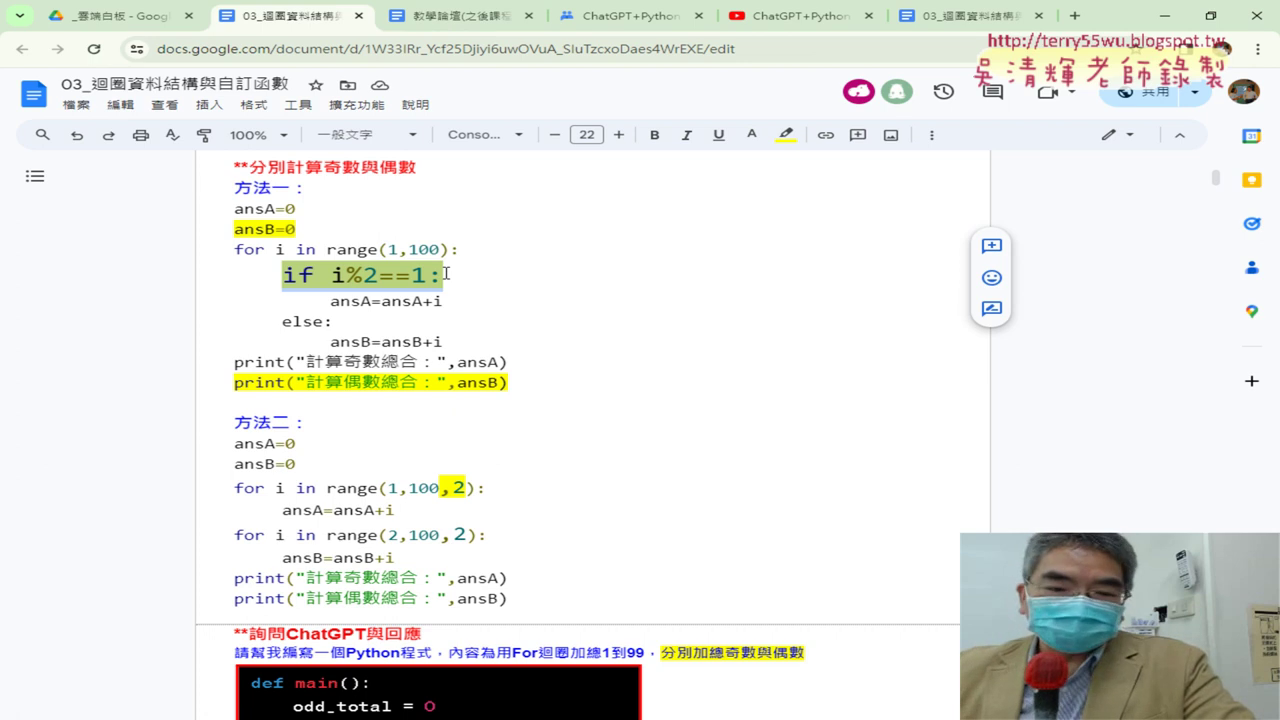
click(333, 274)
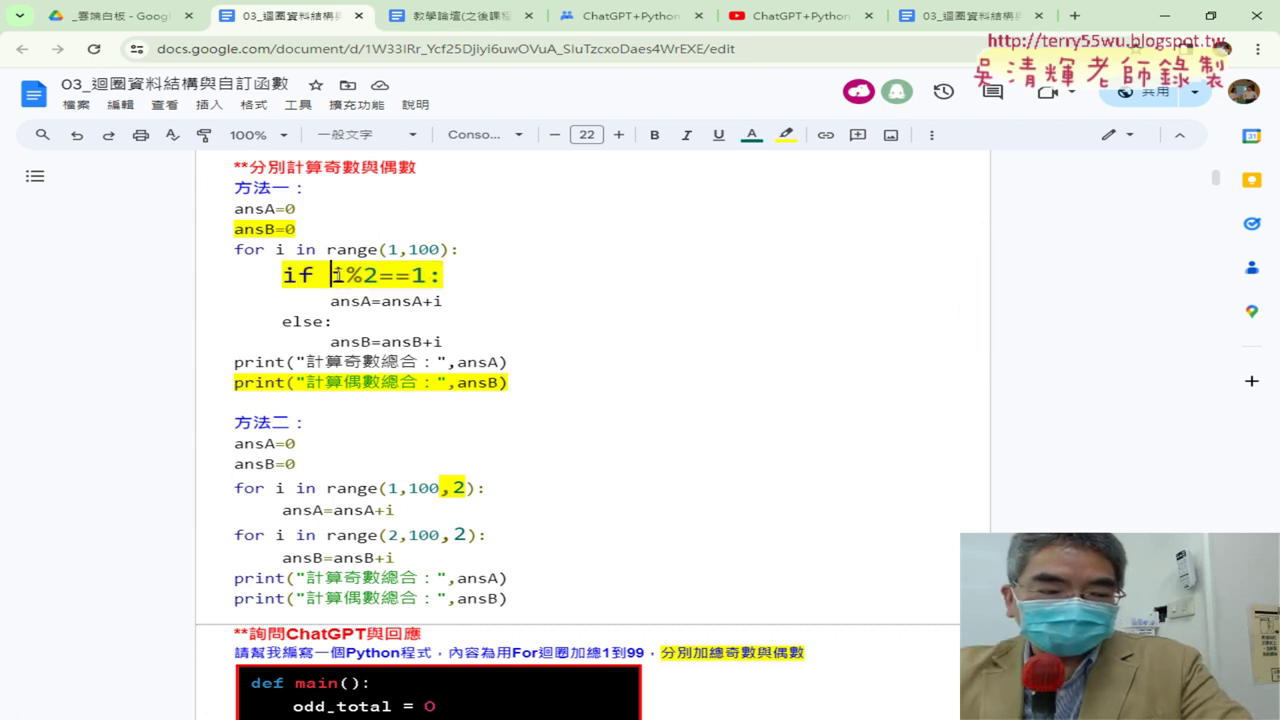
drag(336, 274, 380, 274)
click(380, 274)
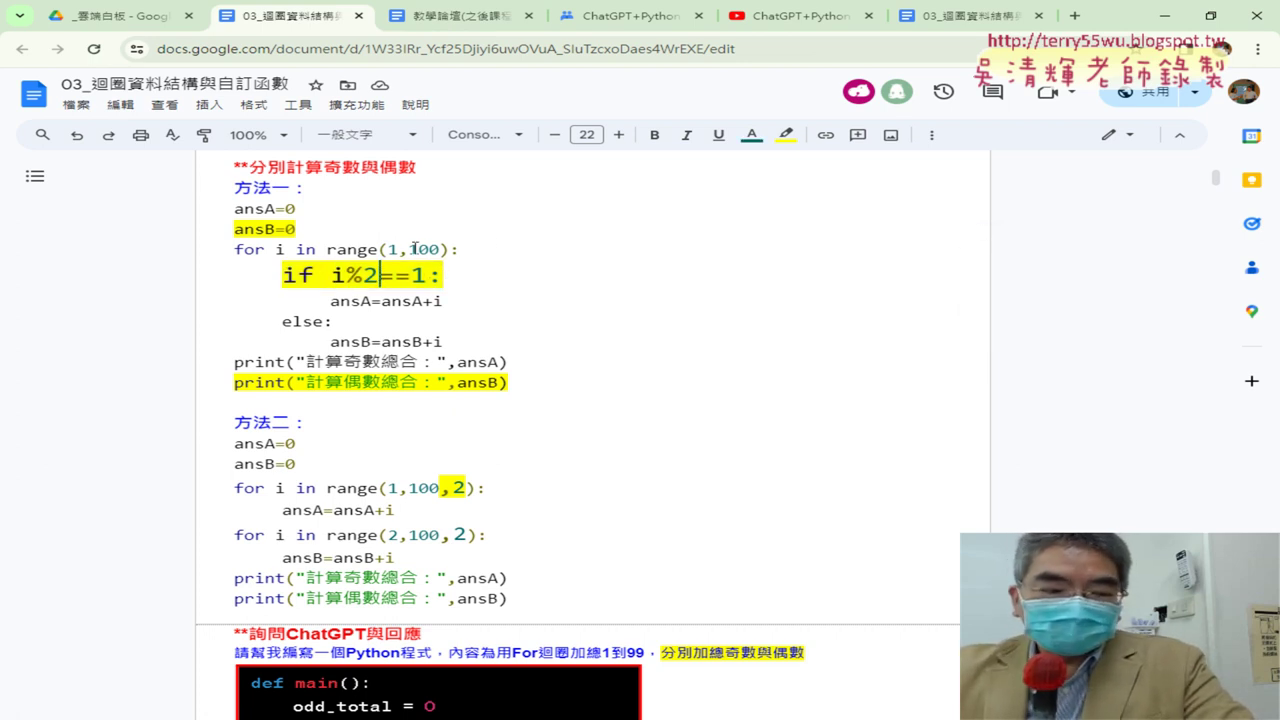
drag(428, 274, 410, 274)
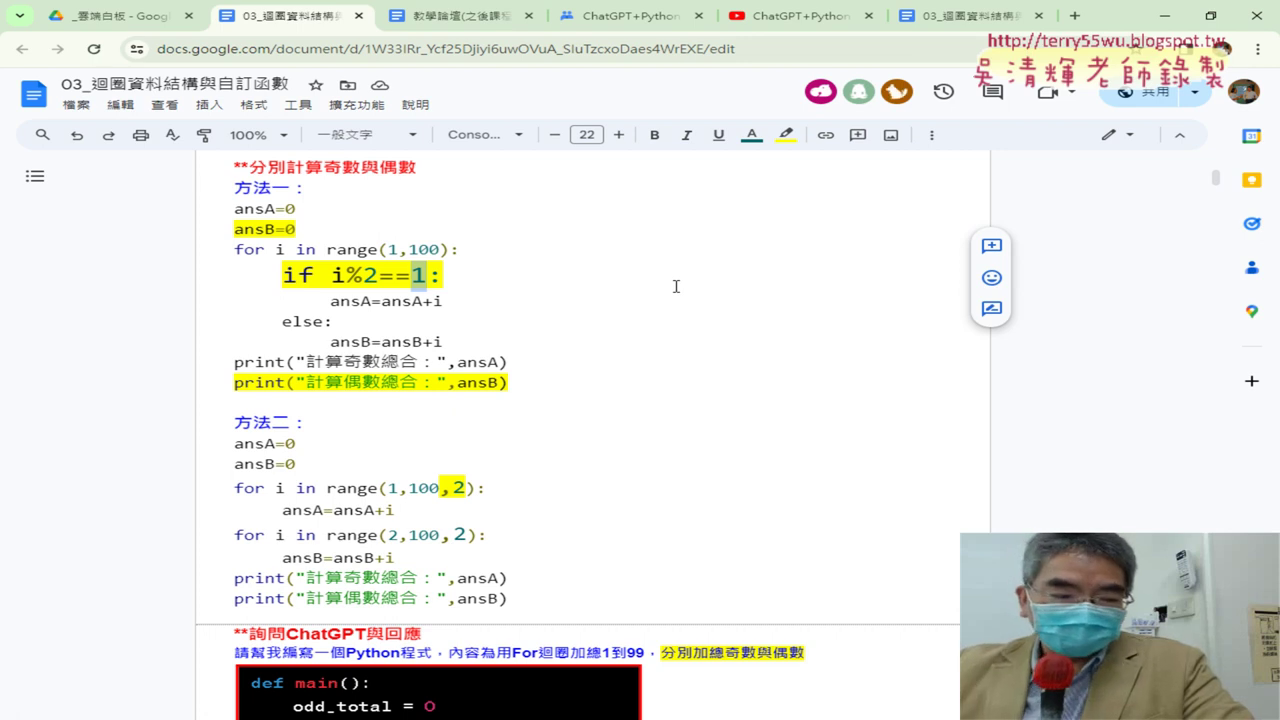
Highlight the ansA=ansA+i and ansB=ansB+i lines, the if condition, and ansA=0.
mouse_move(332, 310)
mouse_down()
mouse_move(446, 303)
mouse_move(333, 301)
mouse_up()
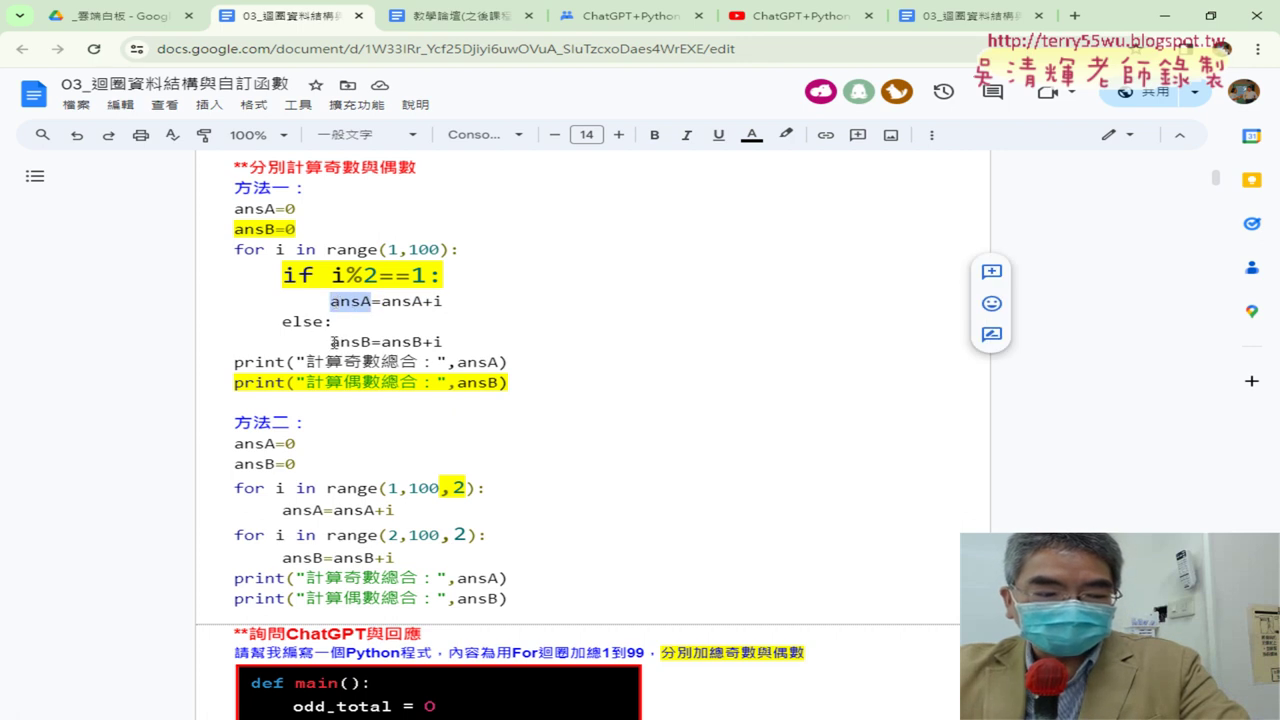
drag(331, 342, 446, 341)
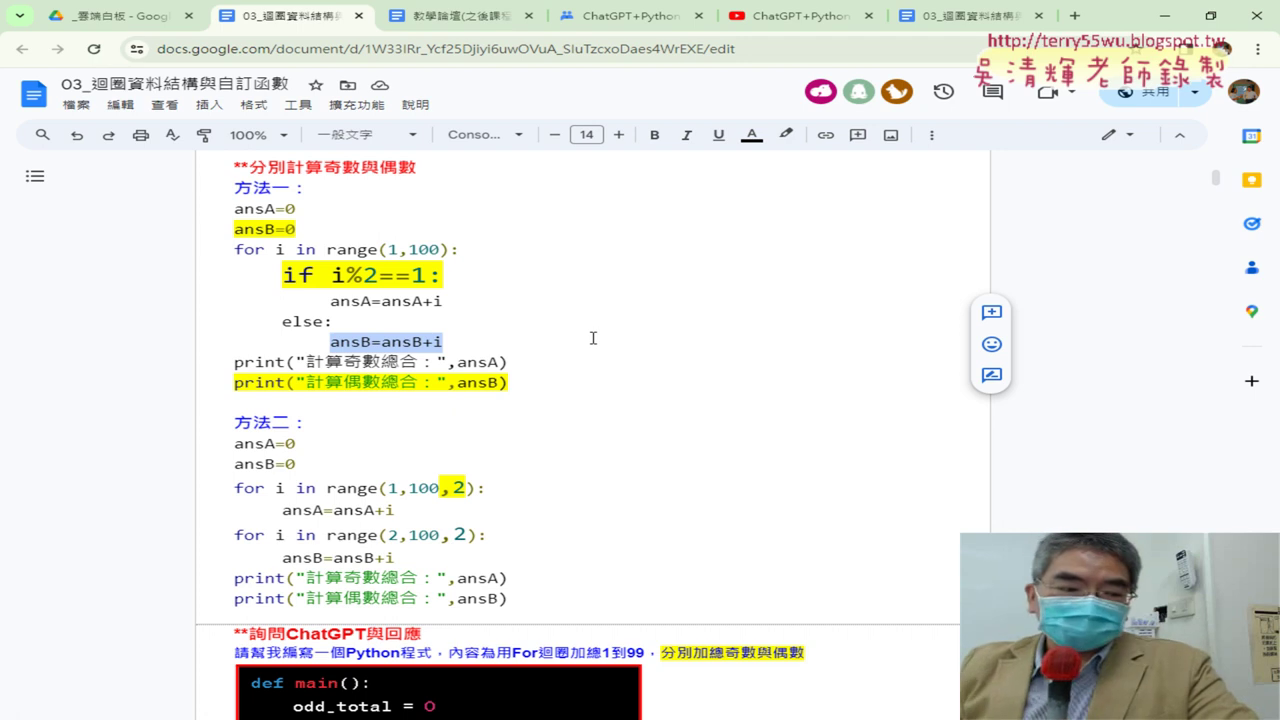
click(371, 342)
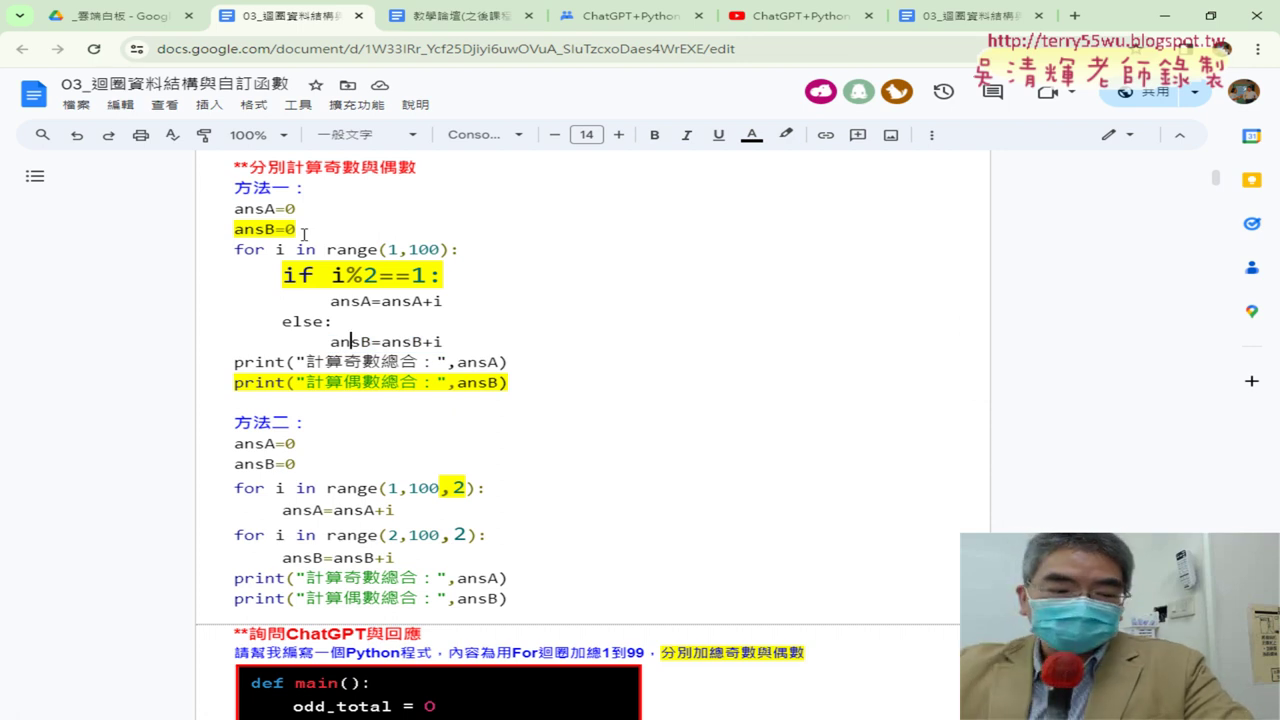
drag(282, 276, 452, 281)
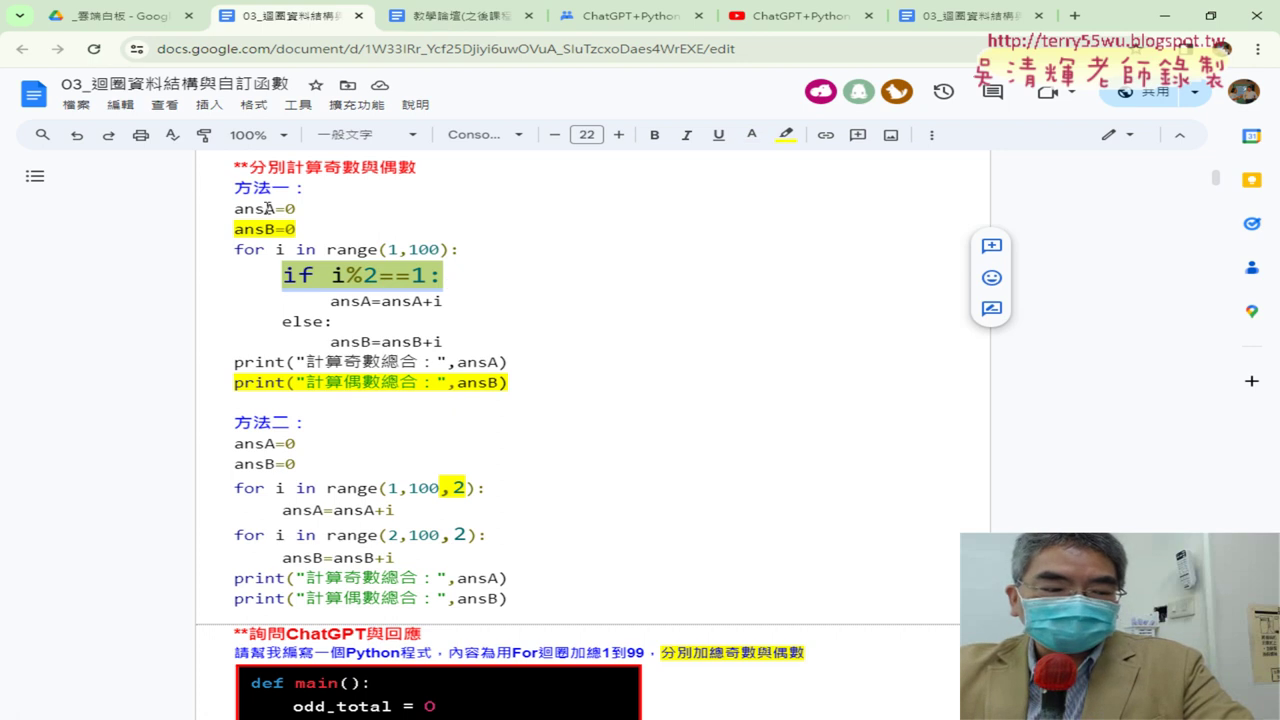
drag(233, 209, 297, 208)
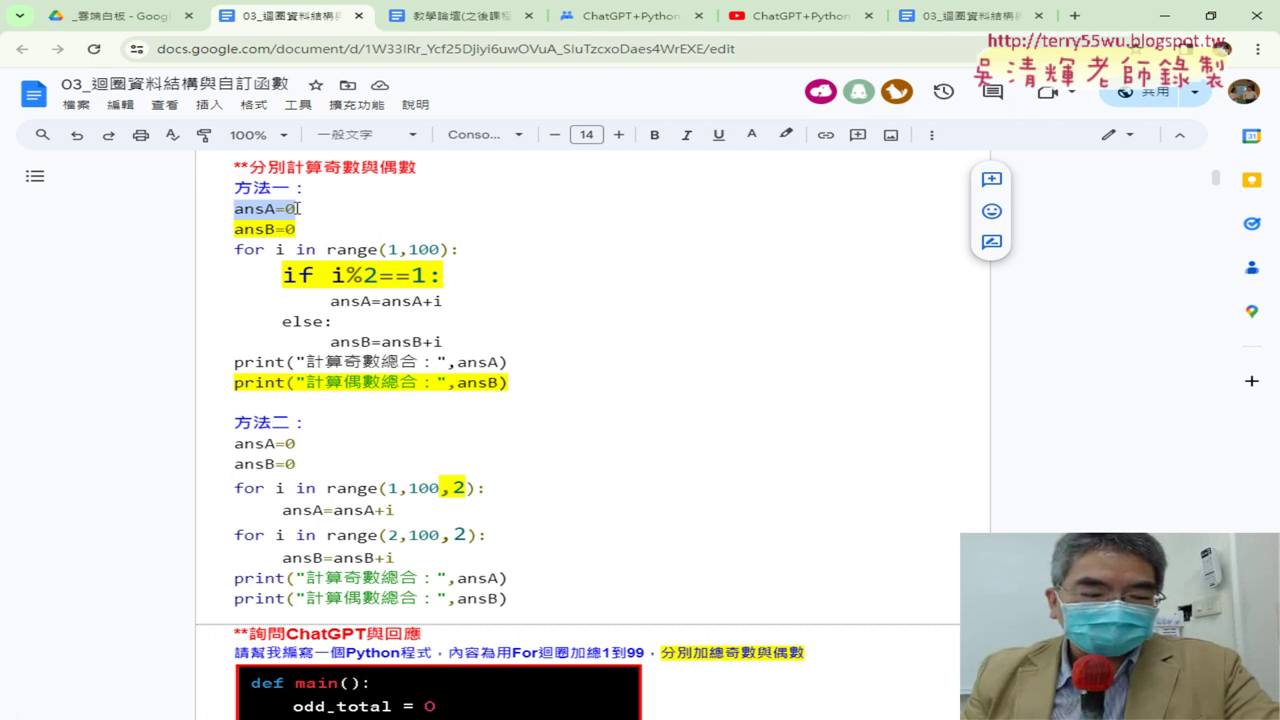
click(396, 361)
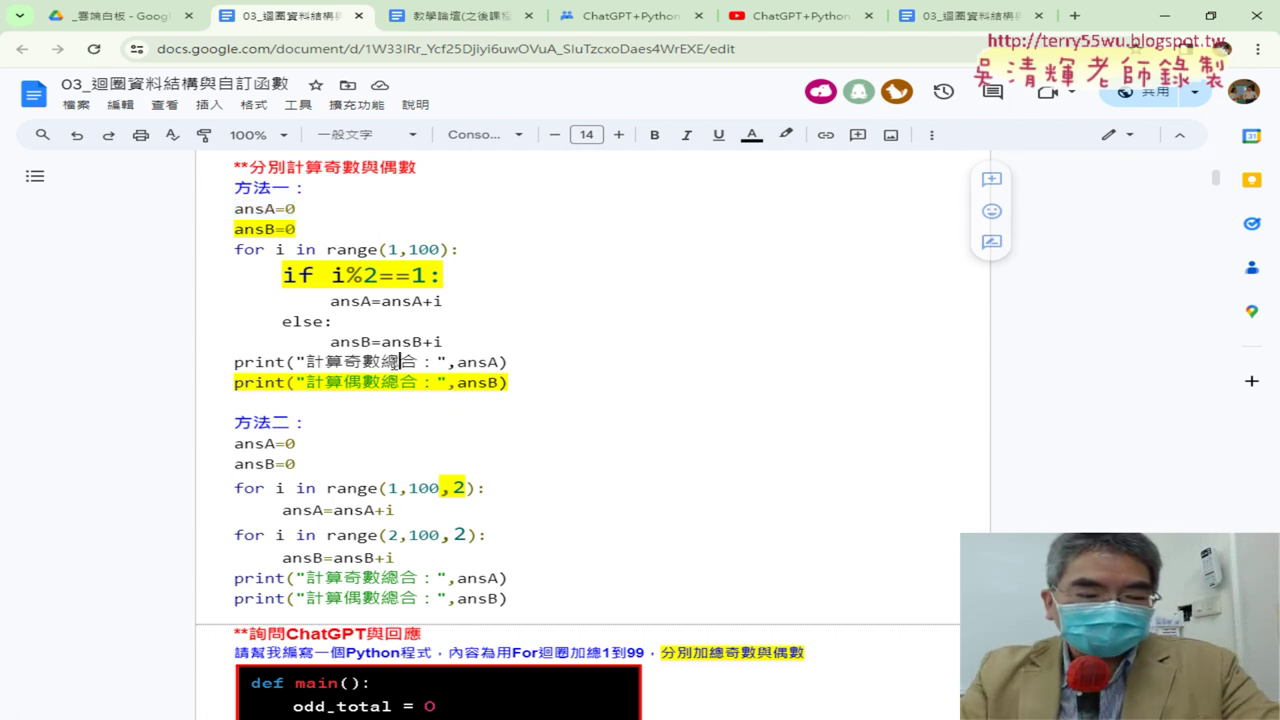
click(512, 383)
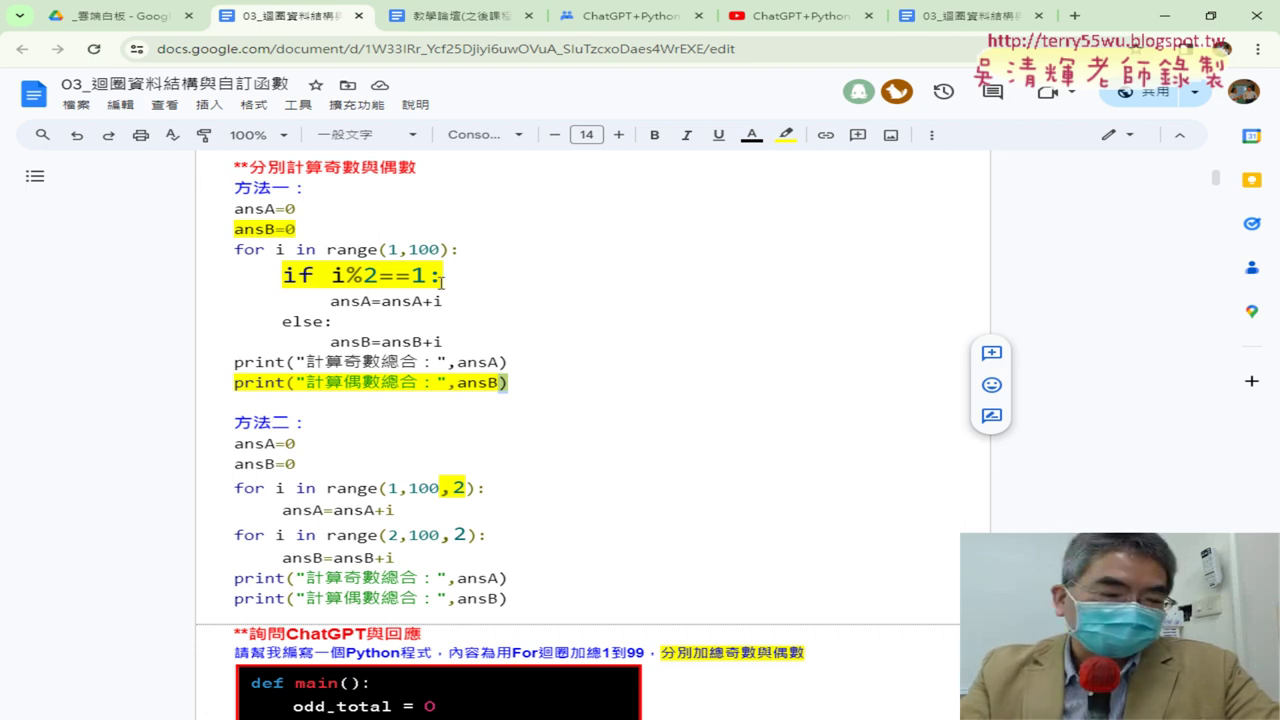
double_click(369, 275)
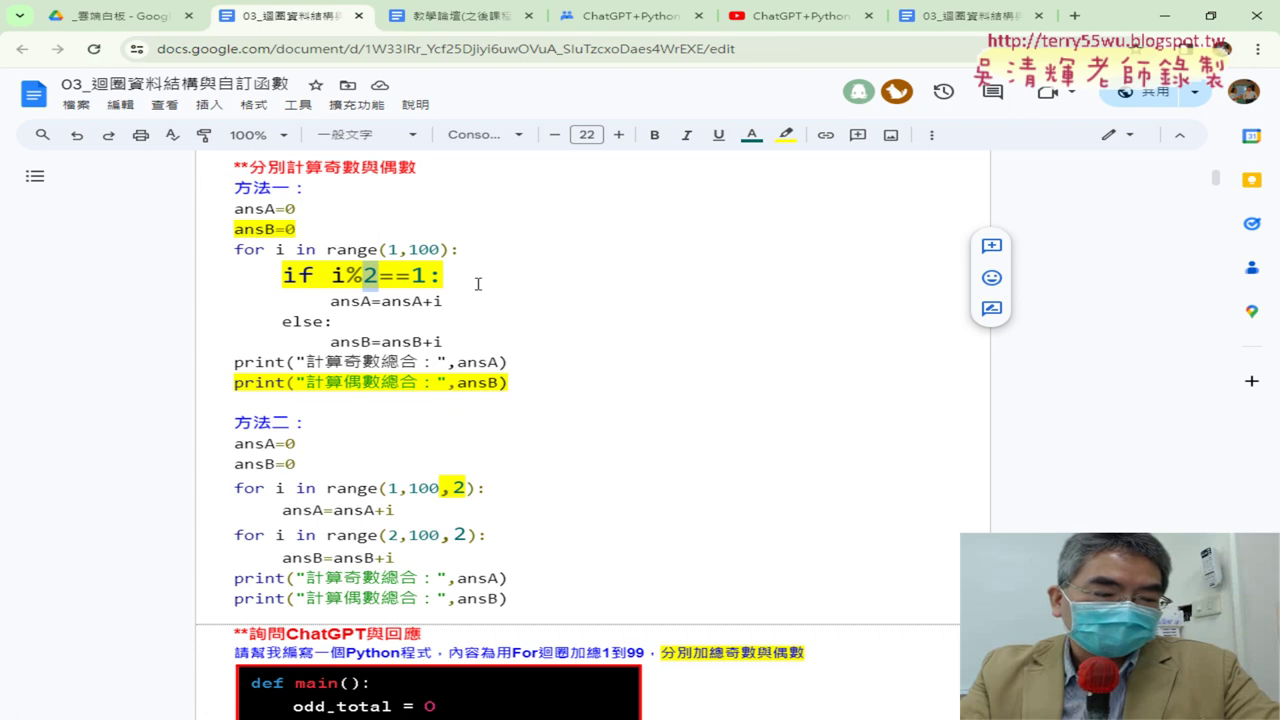
double_click(416, 275)
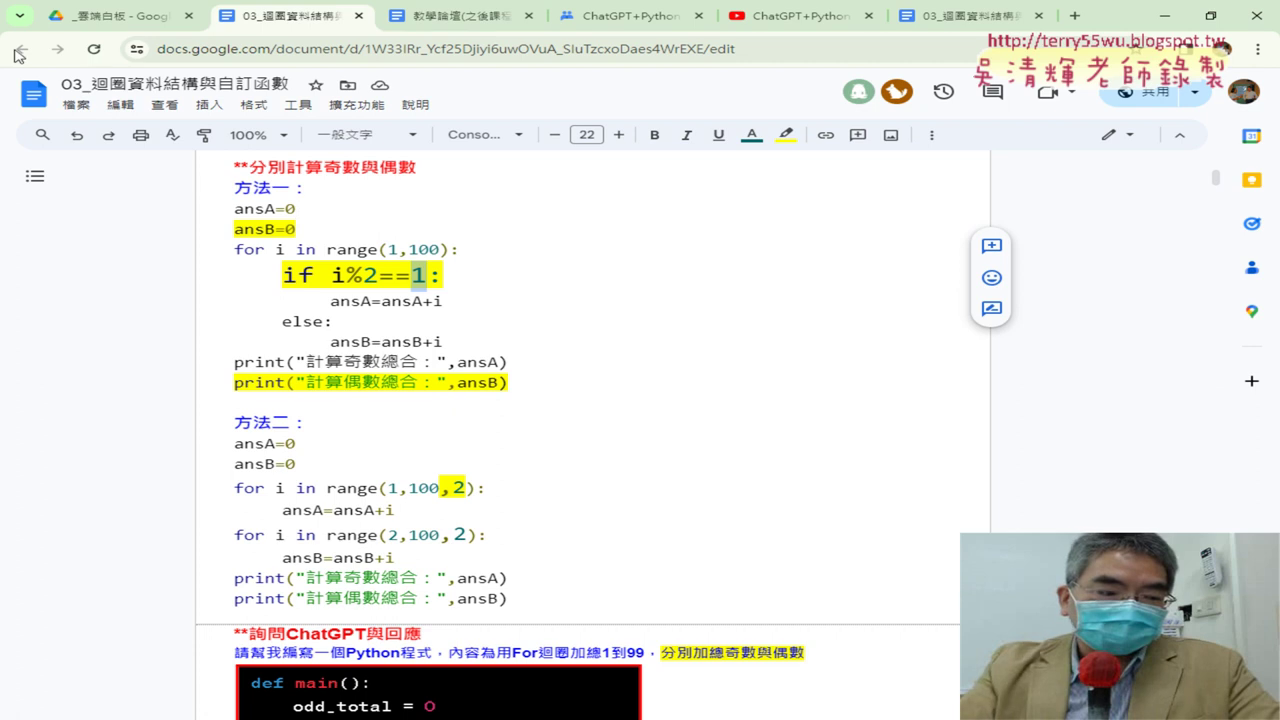
drag(330, 301, 452, 302)
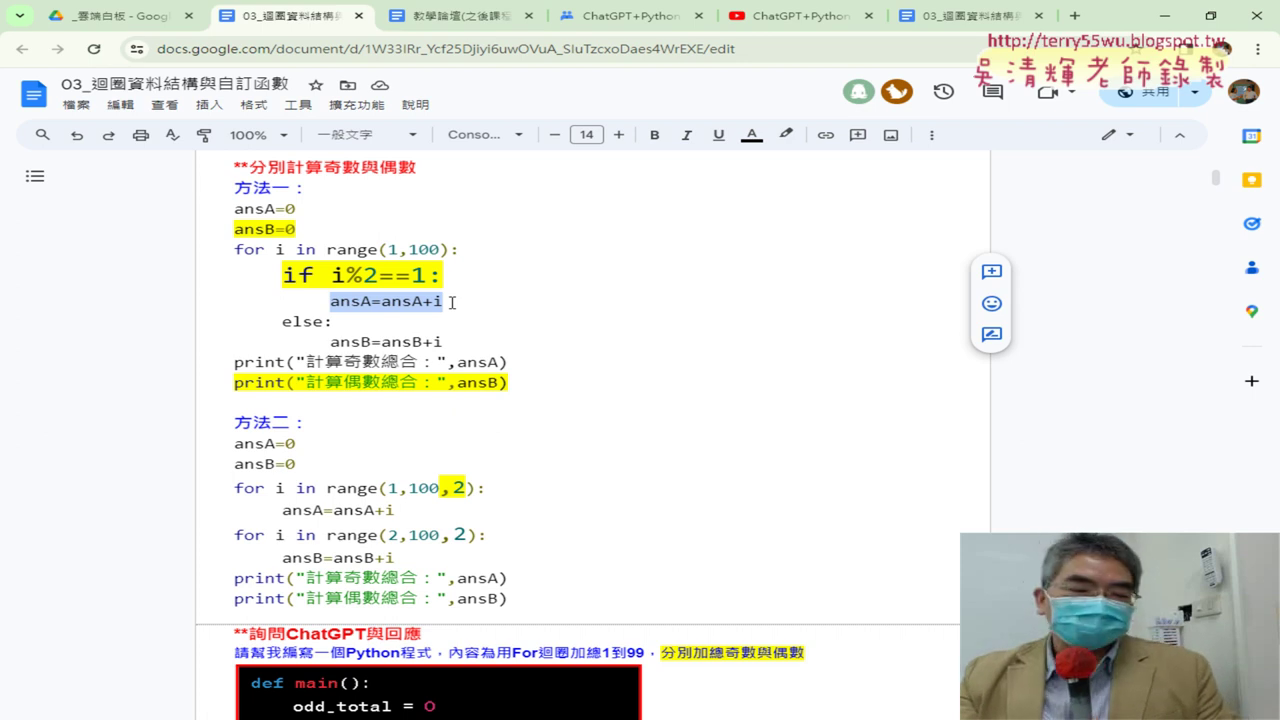
double_click(352, 276)
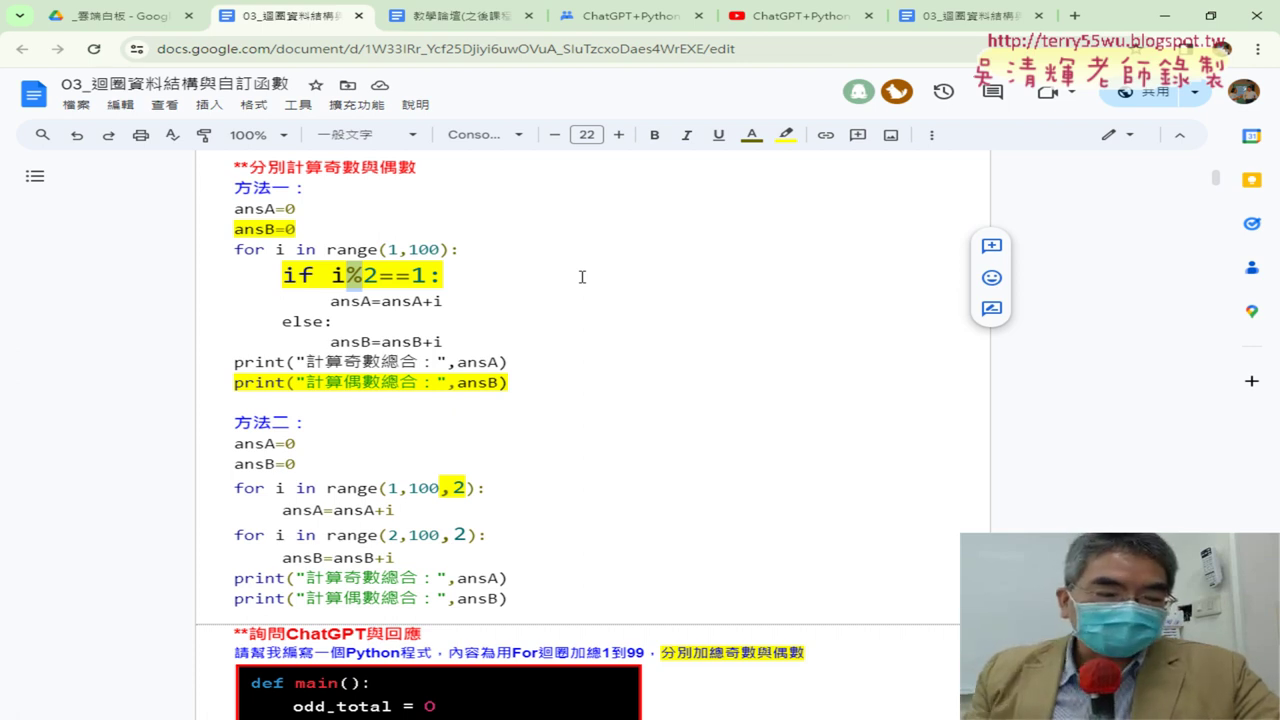
Highlight 方法二's step-2 range and odd-number loop lines, then scroll to ChatGPT's main() version.
scroll(520, 268, down, 3)
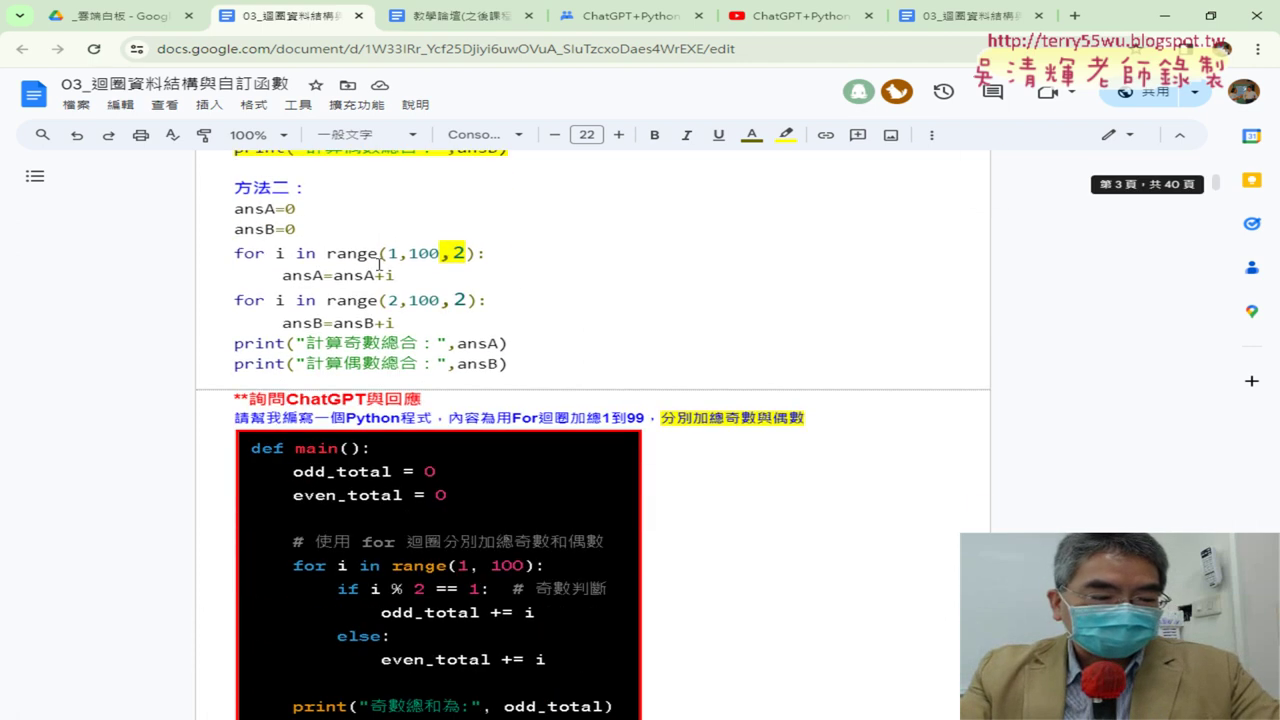
drag(443, 253, 465, 253)
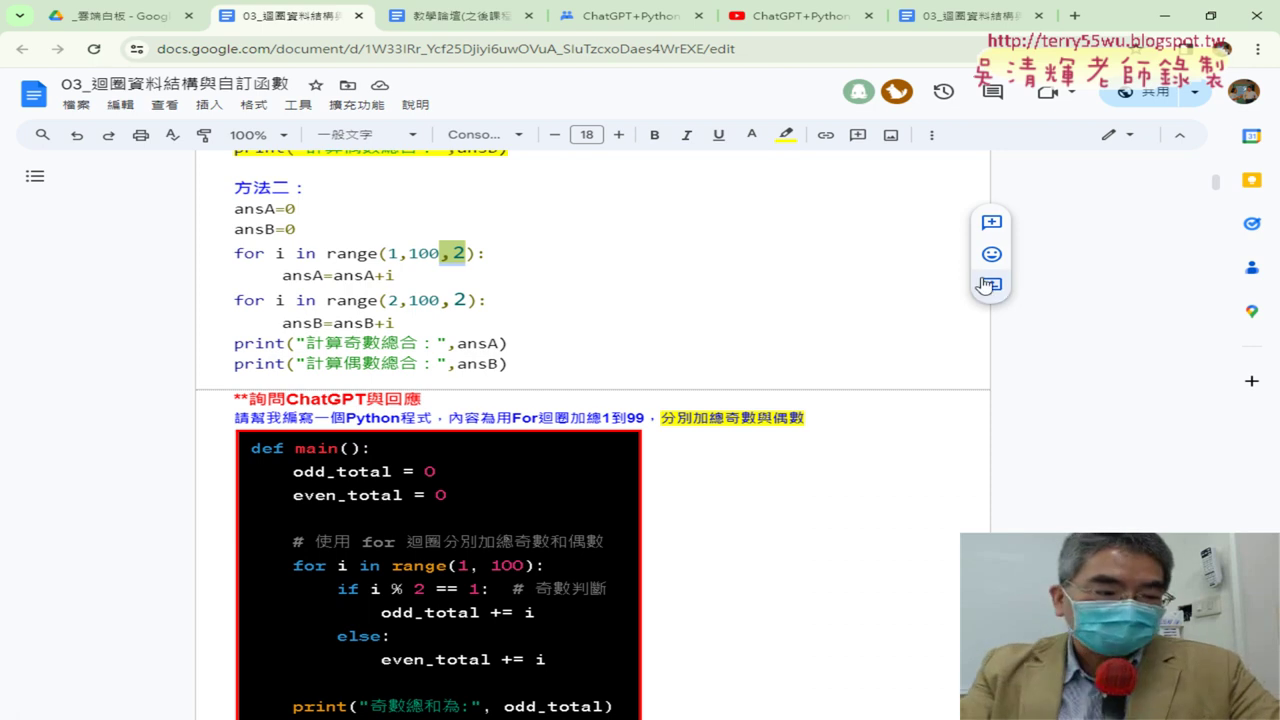
drag(422, 275, 214, 253)
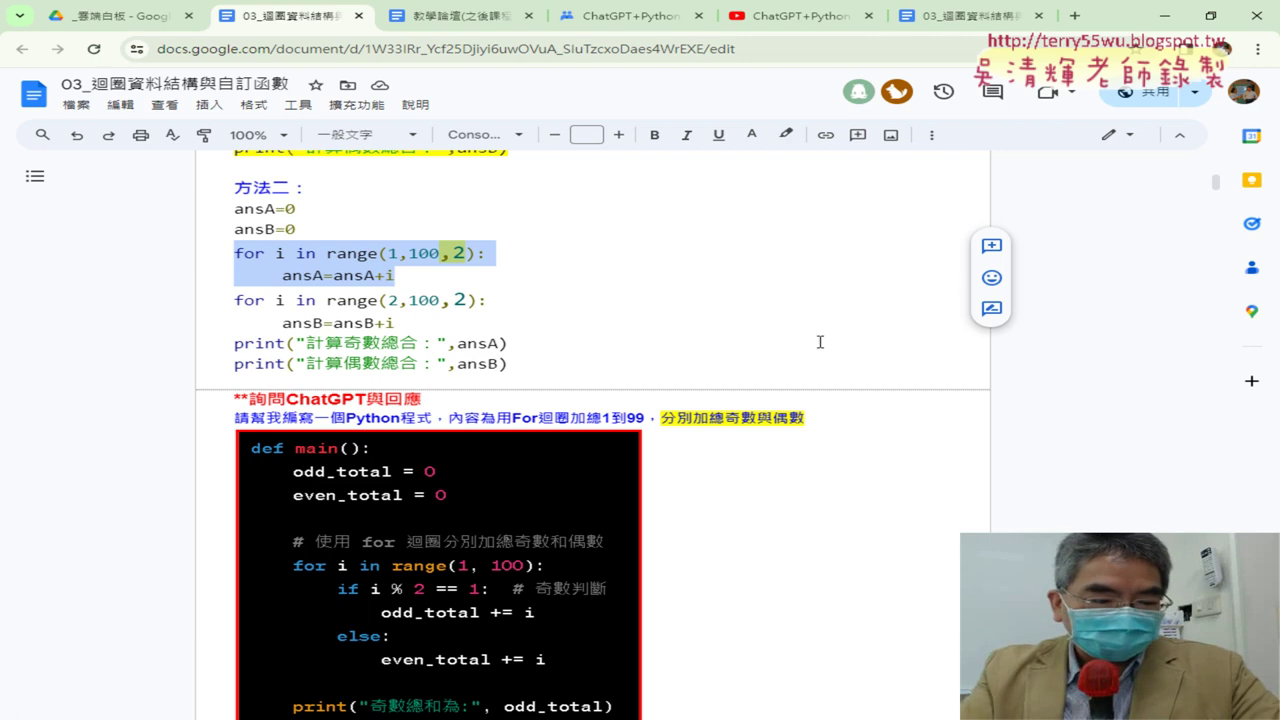
scroll(822, 340, down, 3)
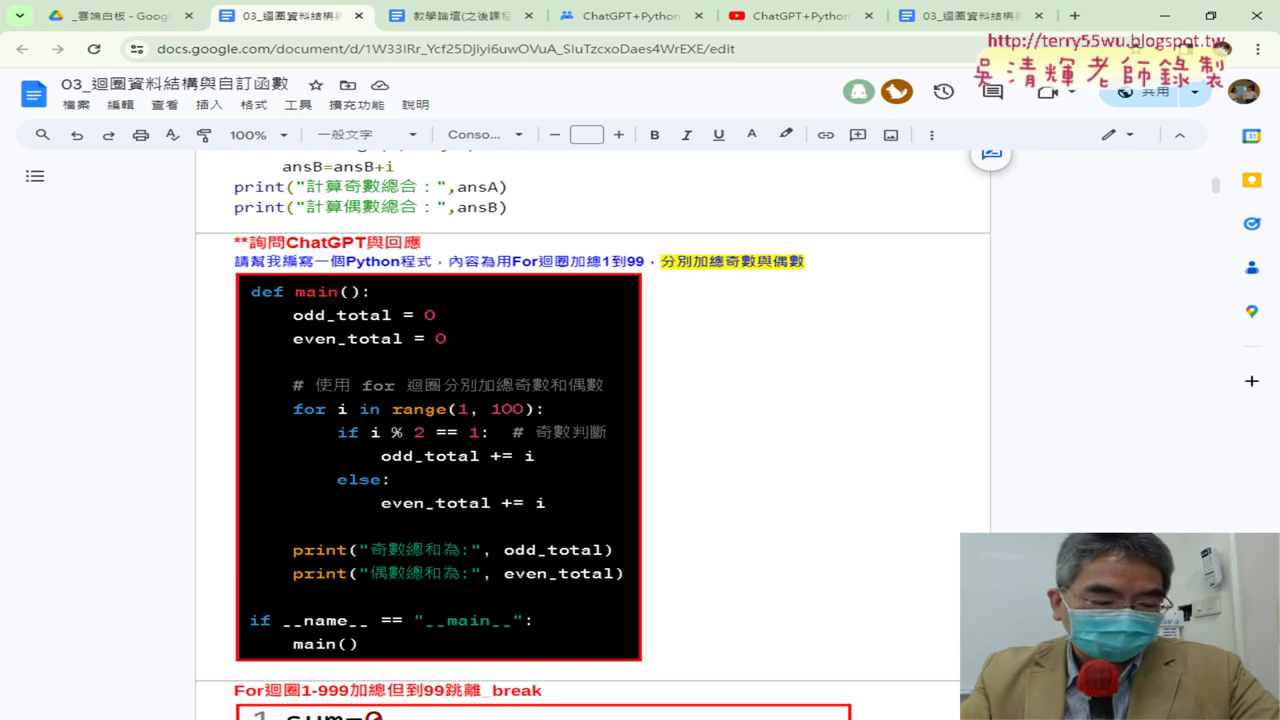
Switch to Spyder and enlarge the blank 未命名14.py editor font by two steps.
key(alt+Tab)
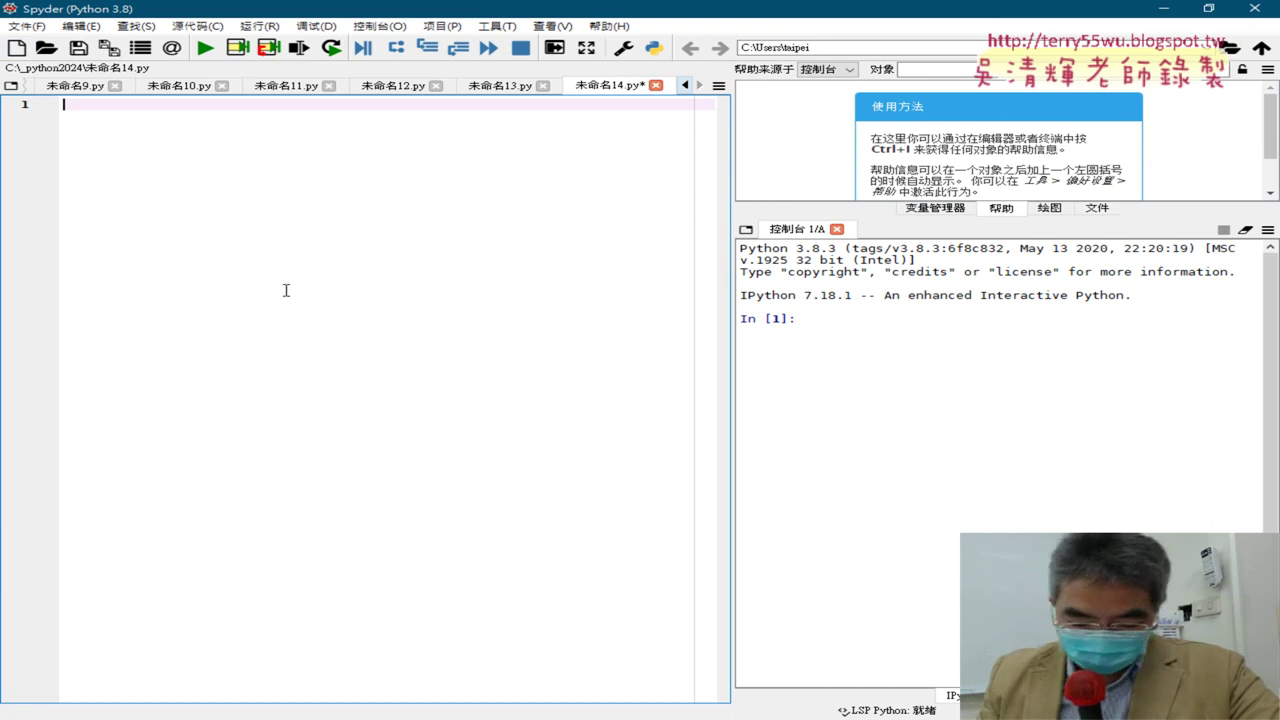
key(ctrl+plus)
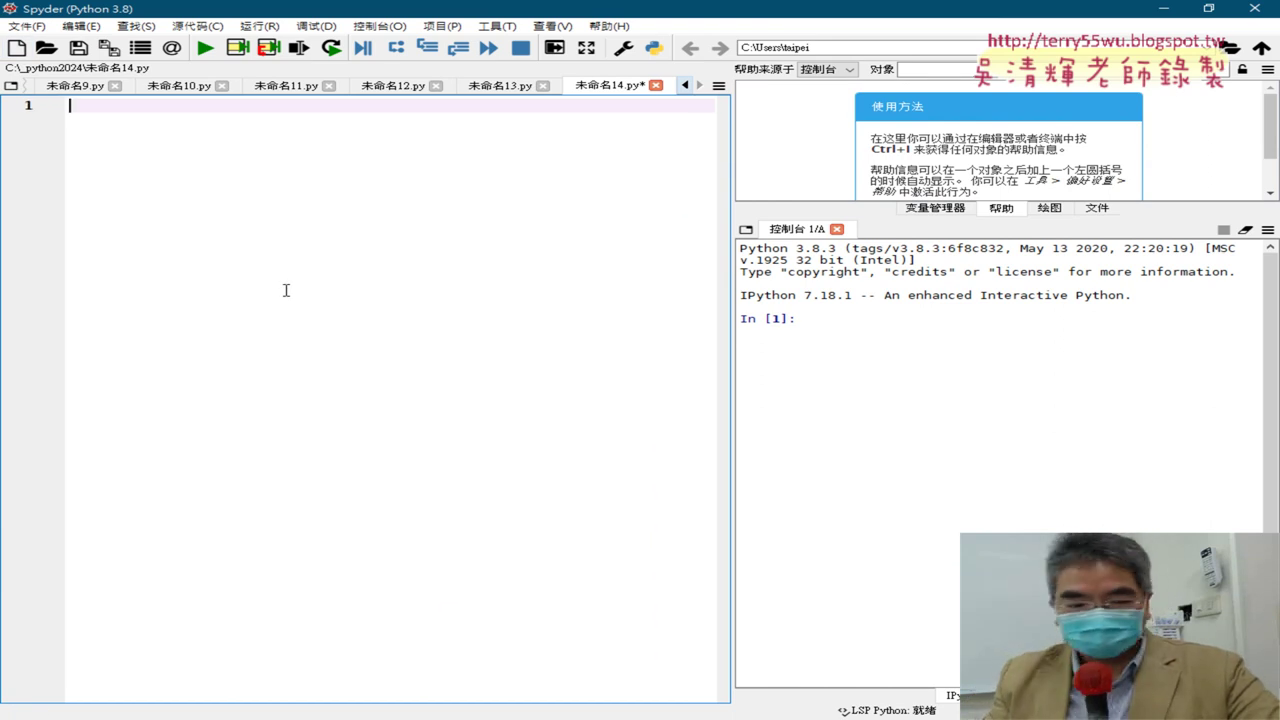
key(ctrl+plus)
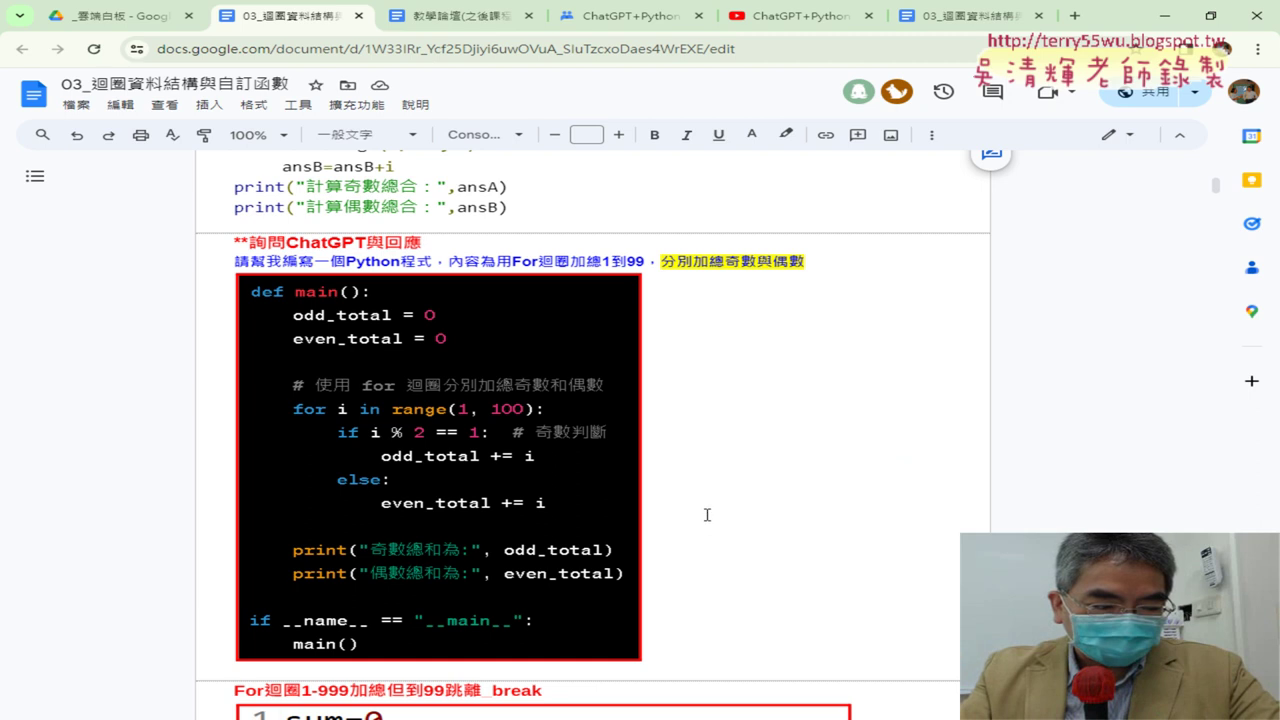
Highlight outline item 08 九九乘法表用兩個For迴圈輸出 in the Groups course post.
click(626, 16)
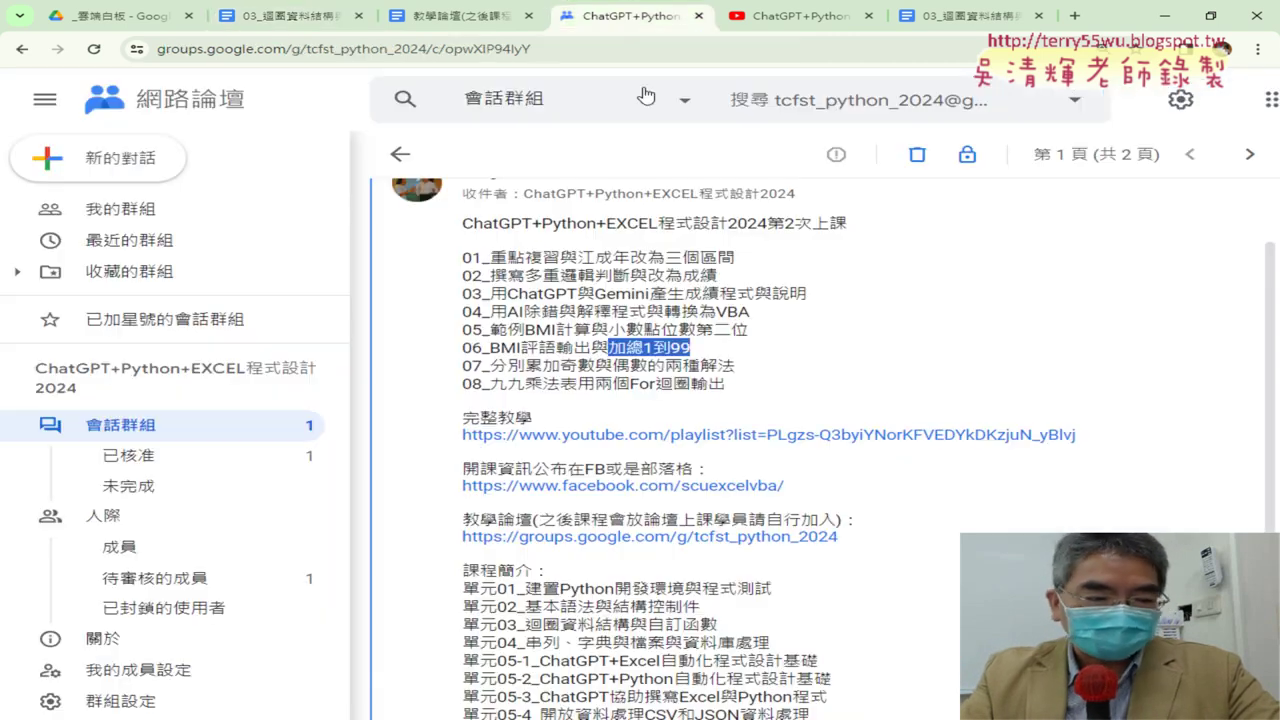
drag(493, 383, 583, 389)
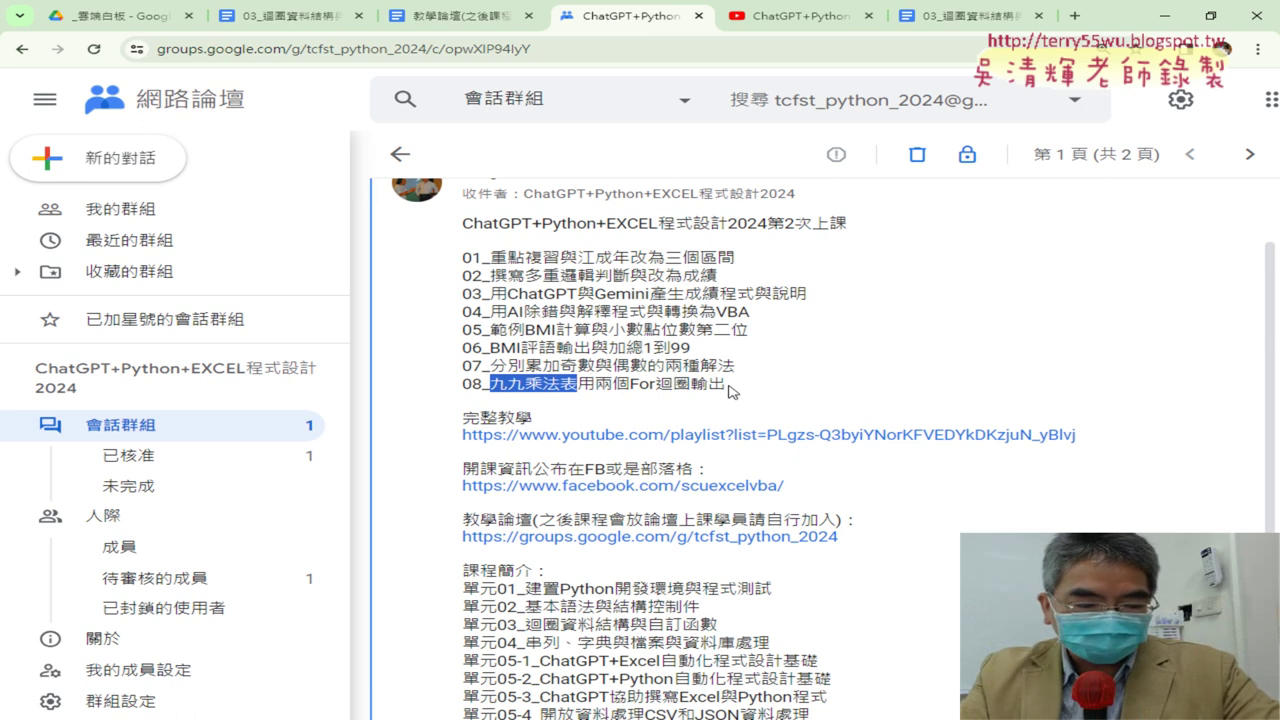
drag(730, 390, 455, 383)
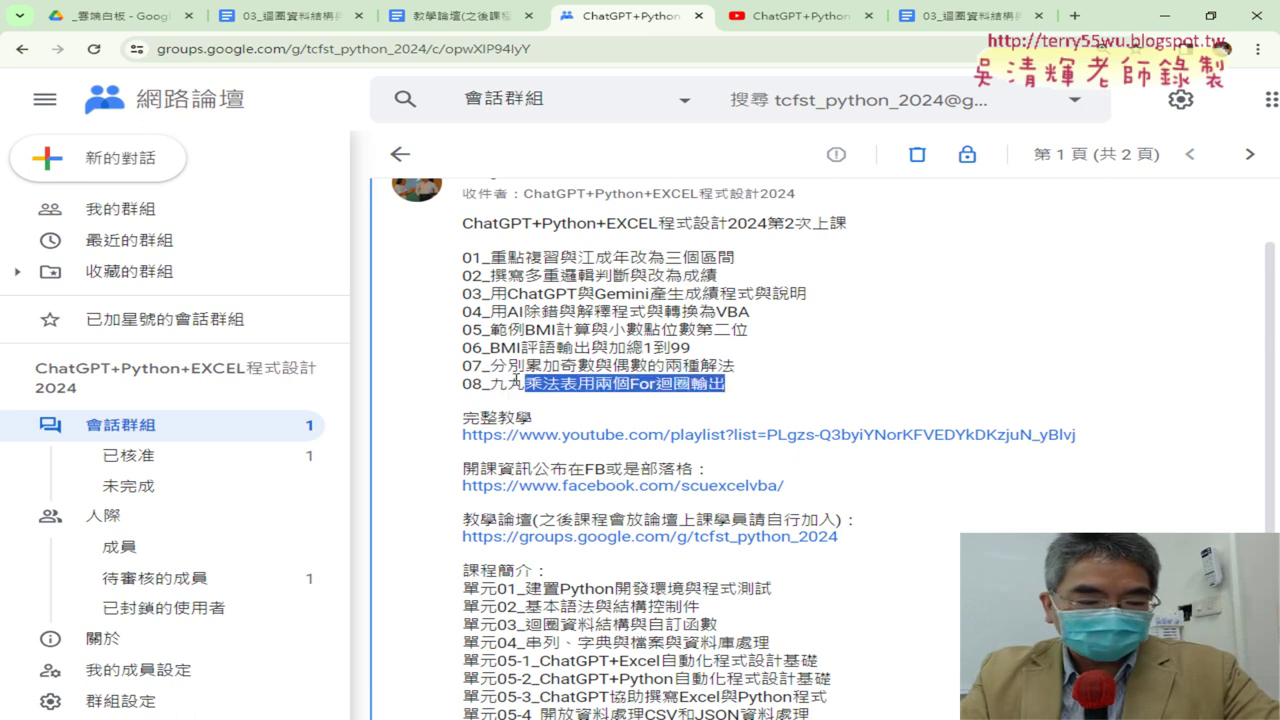
Scroll the Lesson 03 handout down to the 九九乘法表 single-row and multi-row loop code.
click(297, 16)
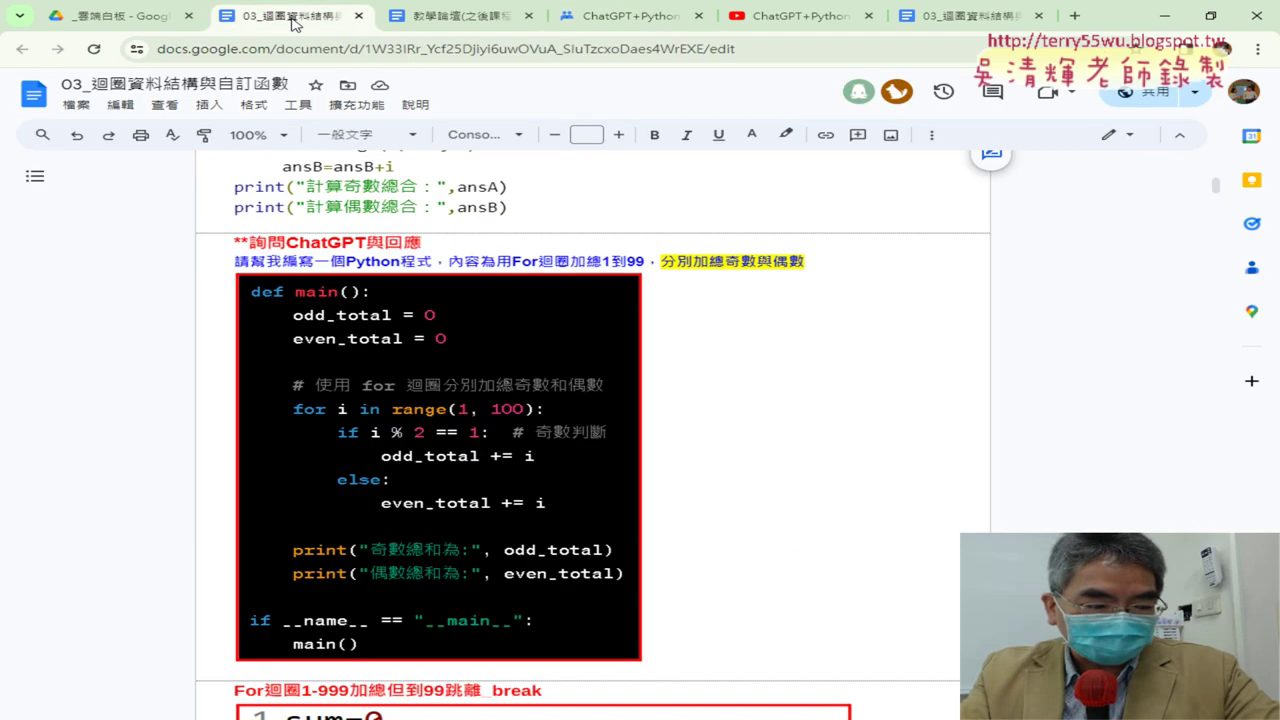
scroll(713, 287, down, 1)
scroll(713, 287, down, 3)
scroll(713, 287, down, 5)
scroll(713, 287, down, 3)
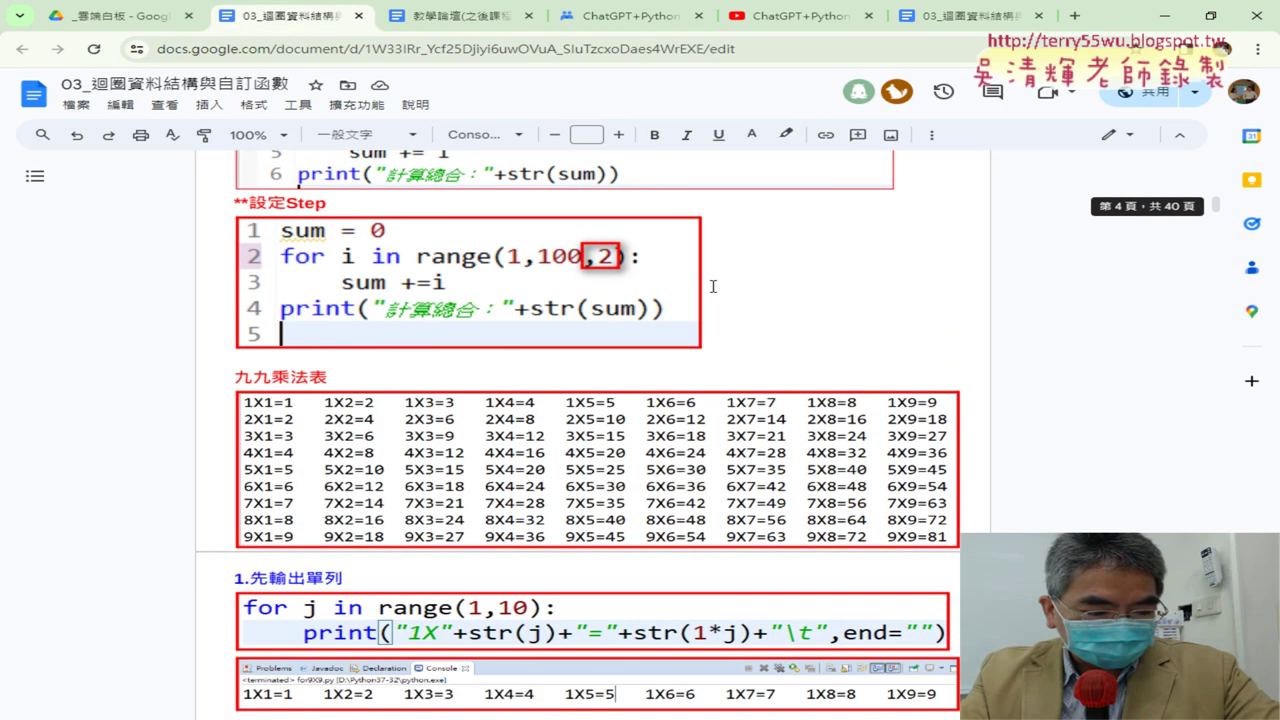
scroll(711, 285, down, 1)
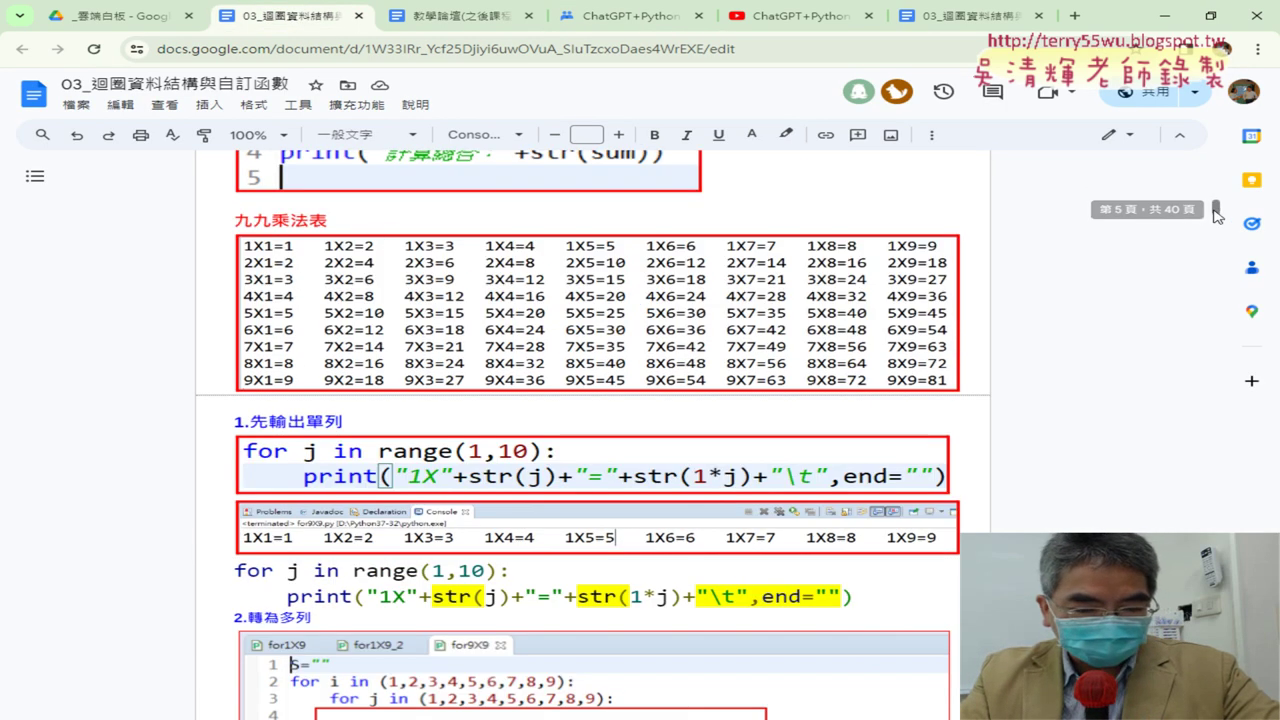
click(115, 16)
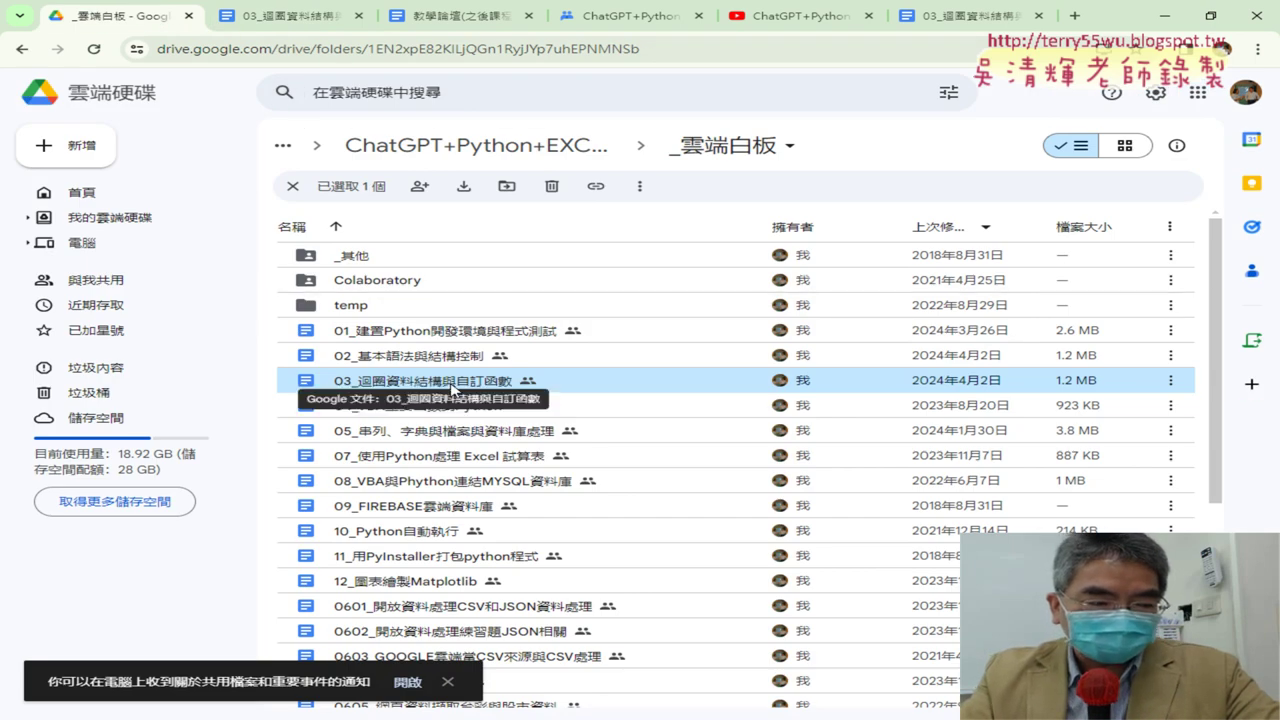
key(ctrl+Tab)
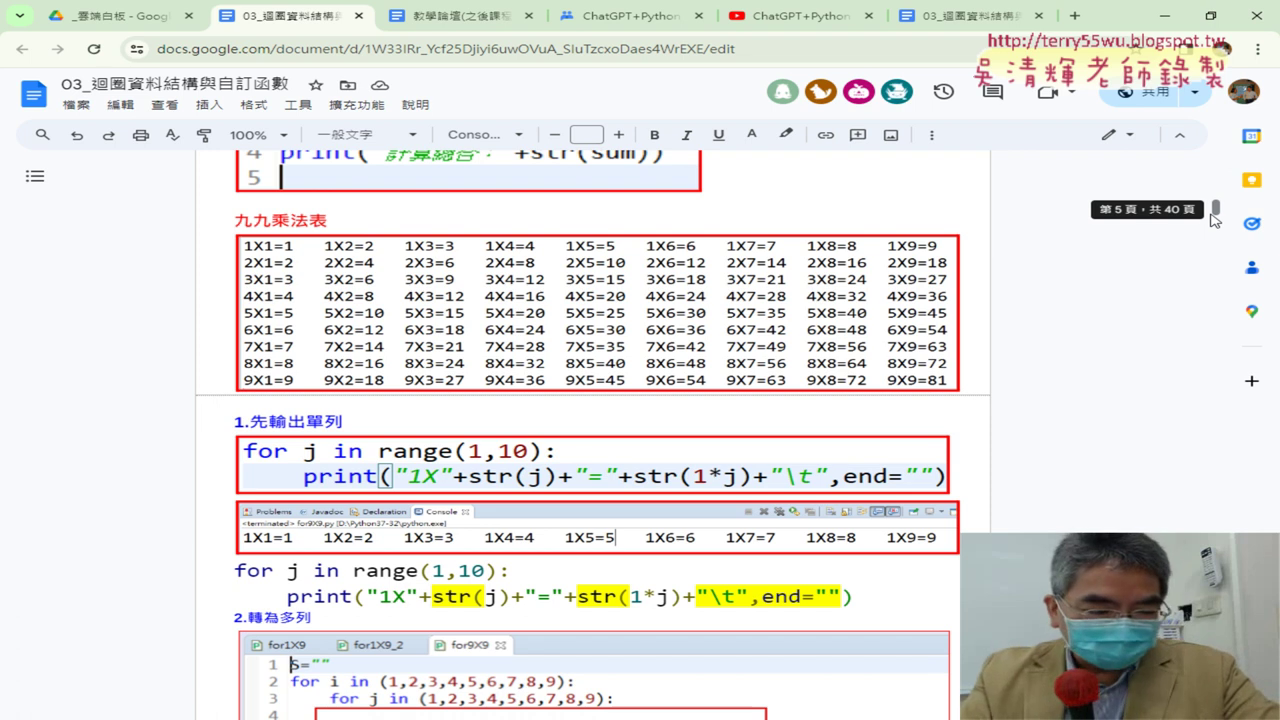
Return to the 分別計算奇數與偶數 section and select the 方法一 code from ansA=0 to the last print line.
scroll(761, 232, up, 1)
scroll(761, 232, up, 5)
scroll(761, 232, up, 5)
scroll(740, 234, up, 4)
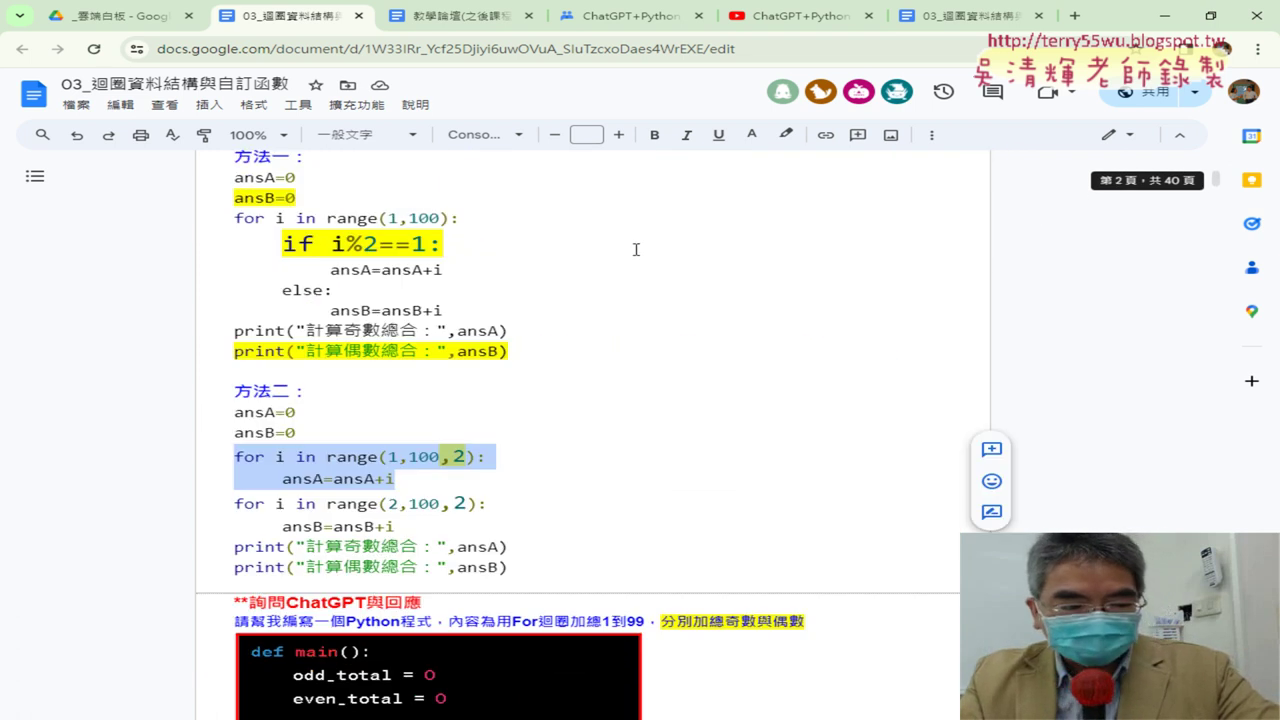
scroll(634, 249, up, 1)
drag(589, 456, 212, 291)
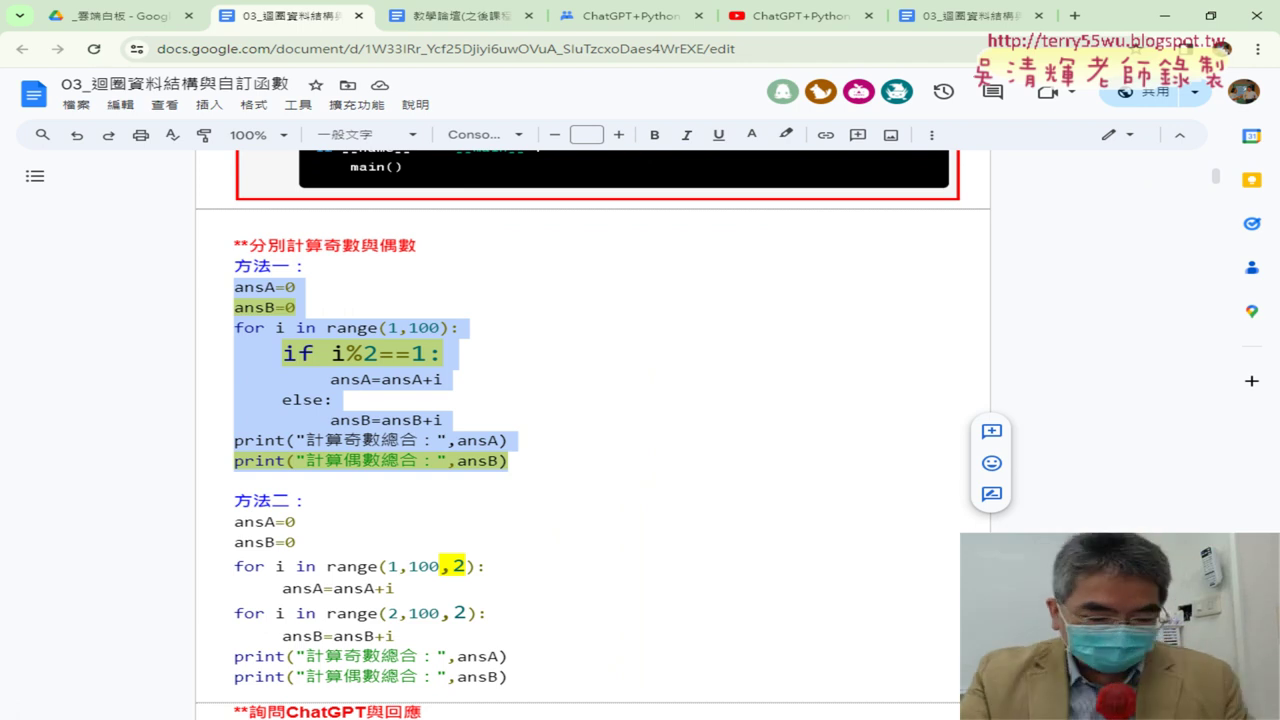
Paste the 方法一 code into 未命名14.py and run it (odd 2500, even 2450), then select all the code.
key(alt+Tab)
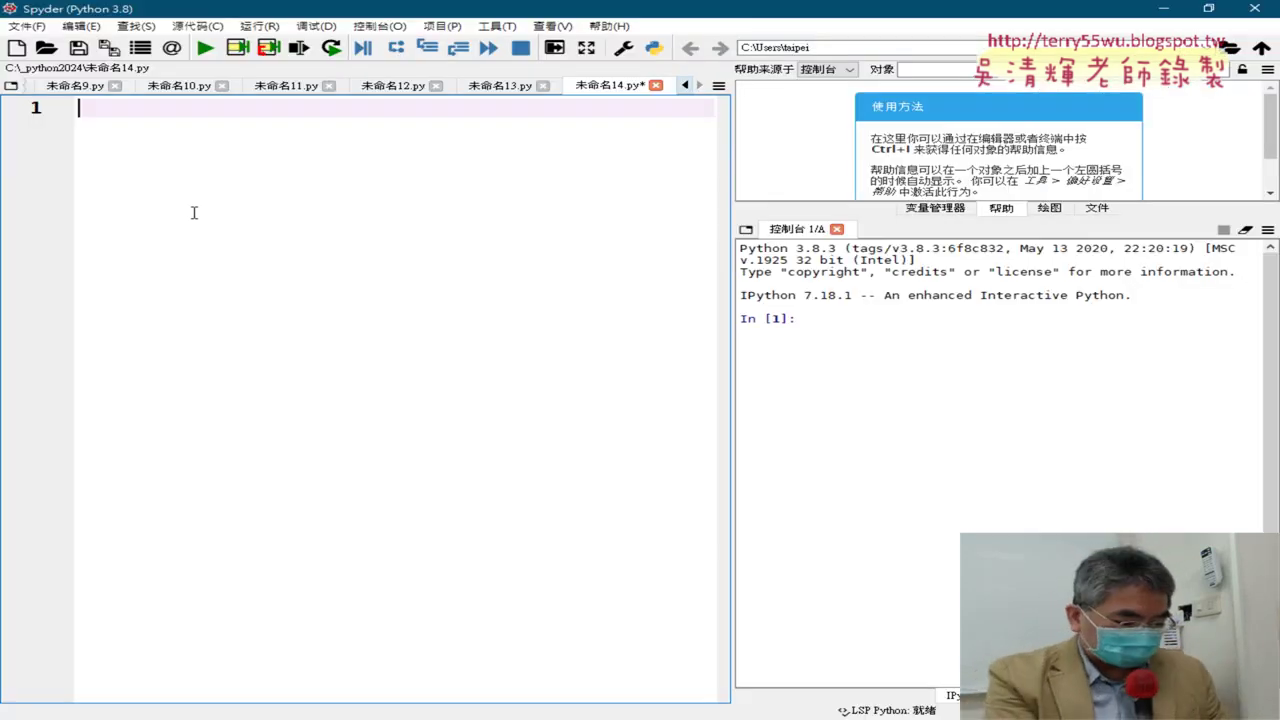
text(ansA=0 ansB=0 for i in range(1,100):     if i%2==1:         ansA=ansA+i     else:         ansB=ansB+i print("計算奇數總合：",ansA) print("計算偶數總合：",ansB))
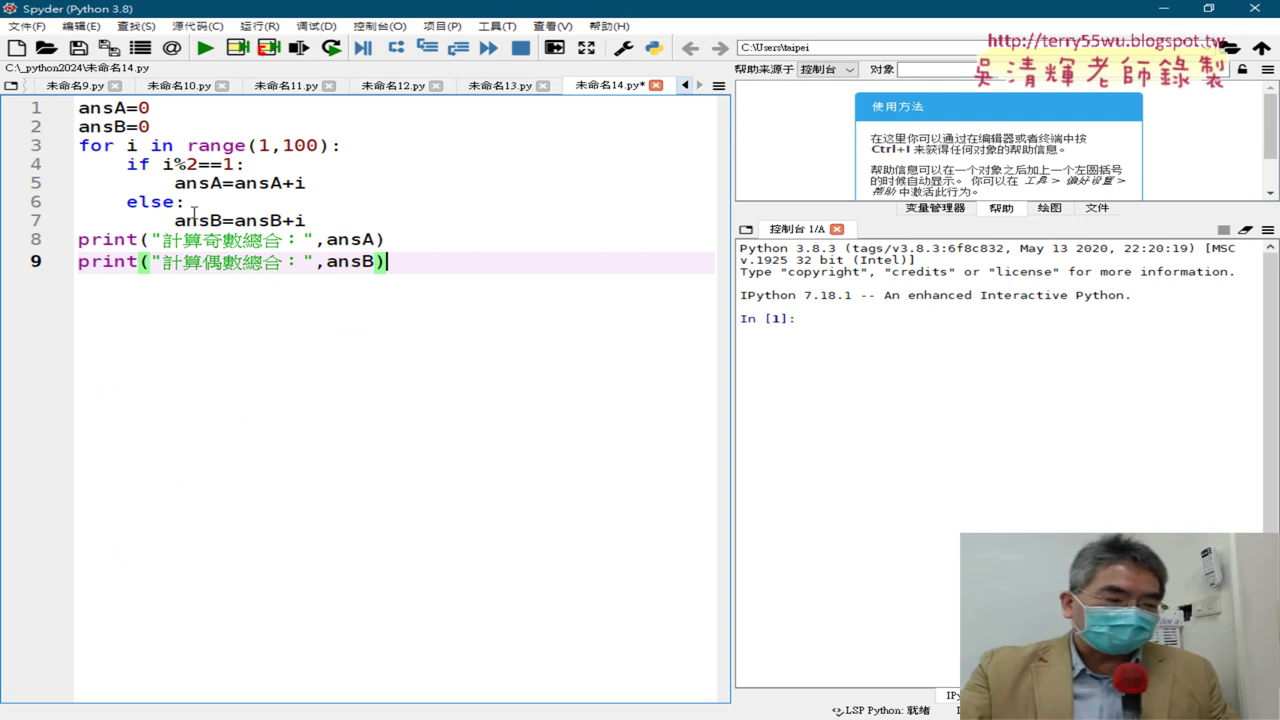
drag(728, 293, 485, 293)
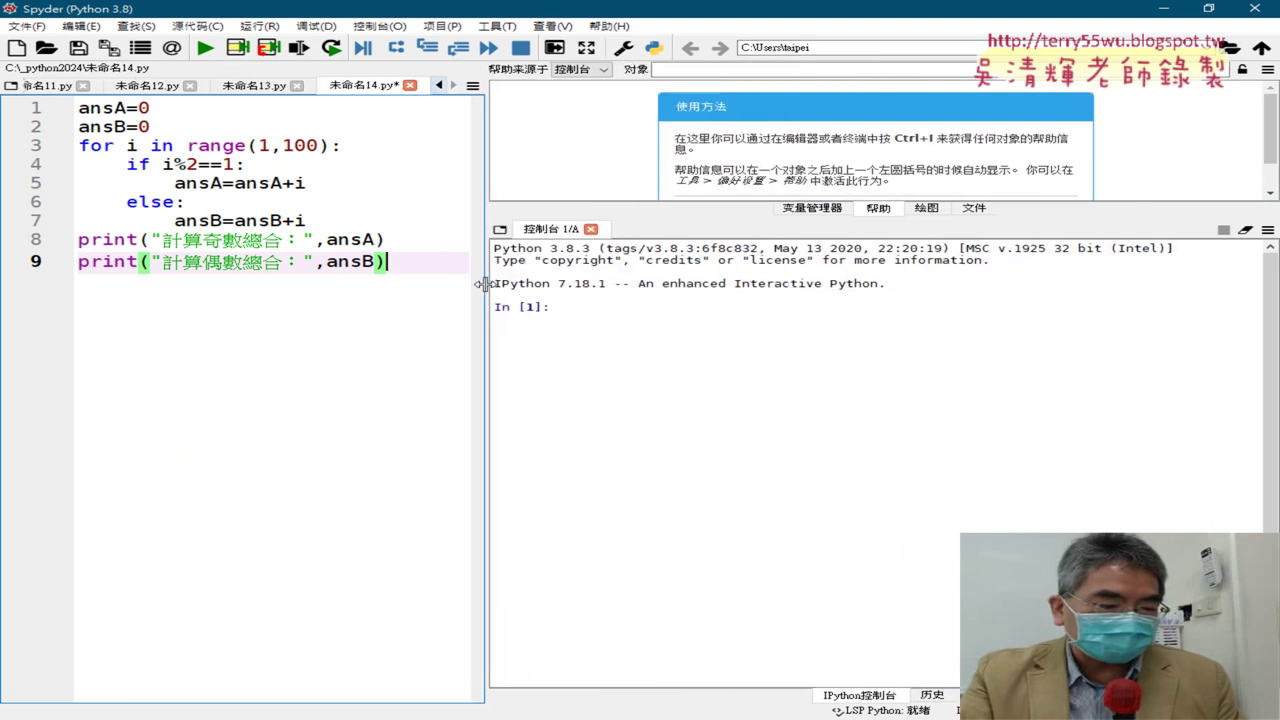
click(205, 47)
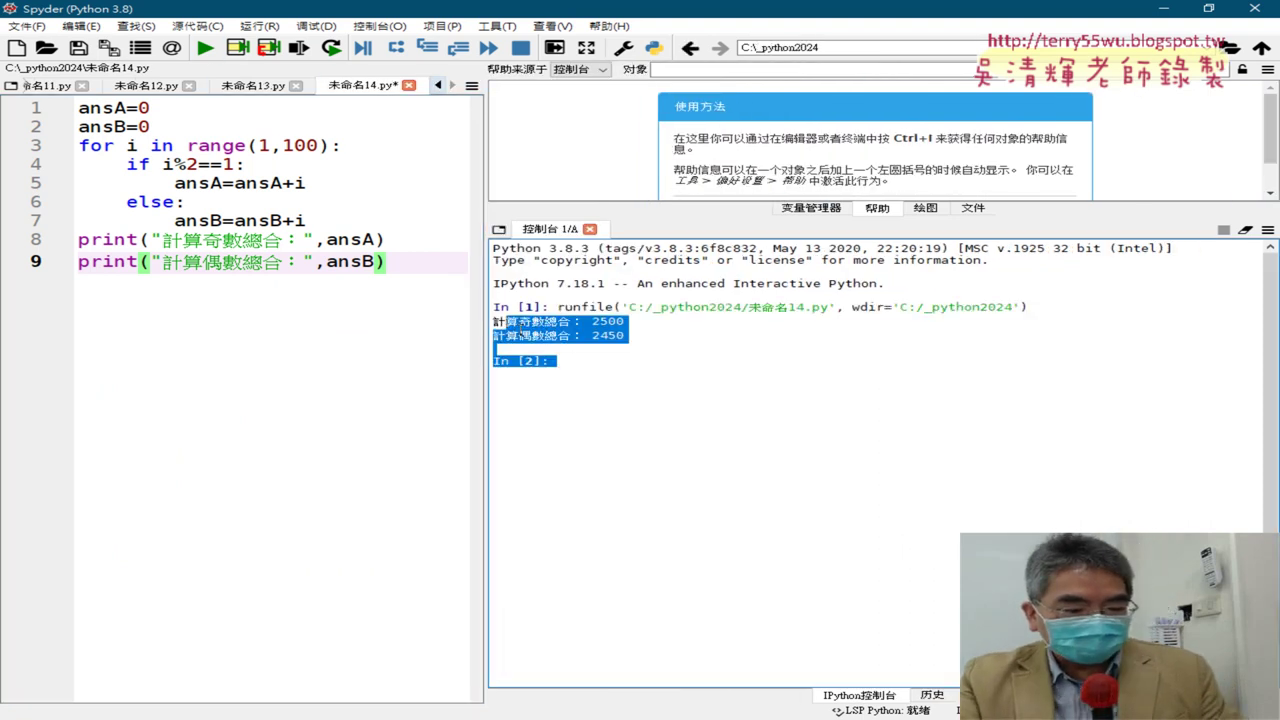
drag(634, 413, 493, 304)
drag(337, 280, 3, 50)
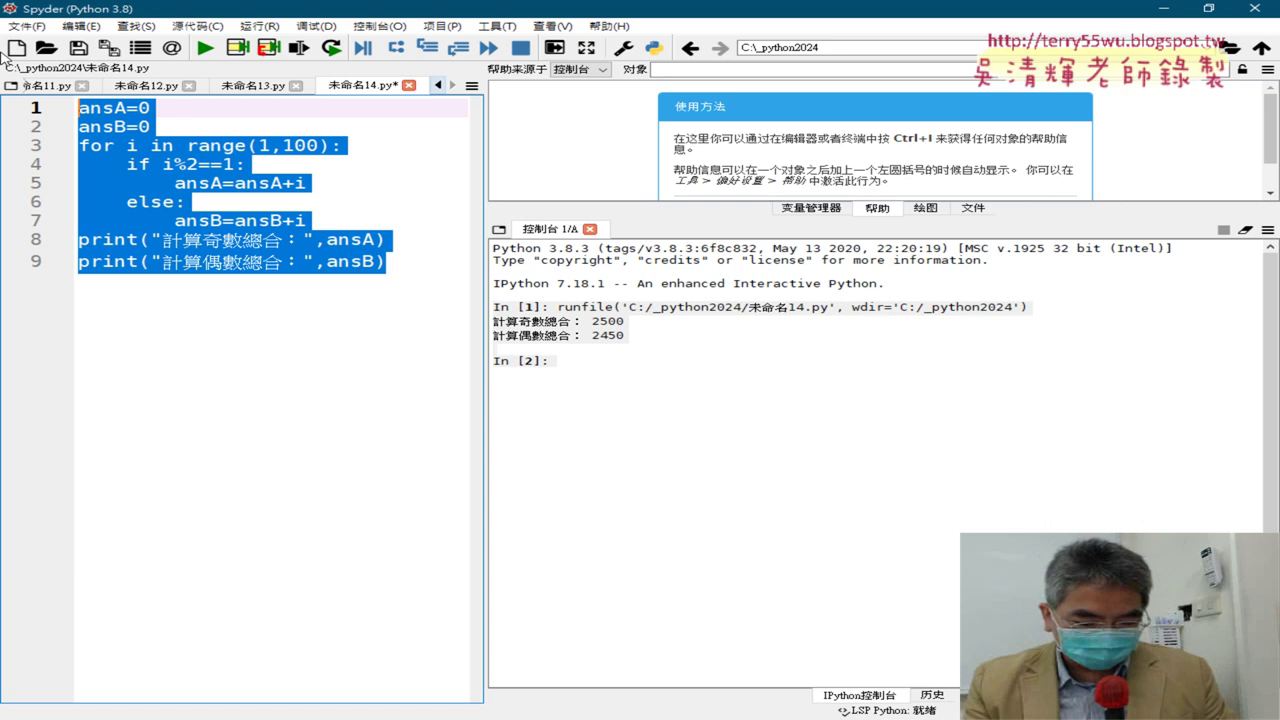
Empty the Spyder script and move down the handout toward the 九九乘法表 section.
key(Delete)
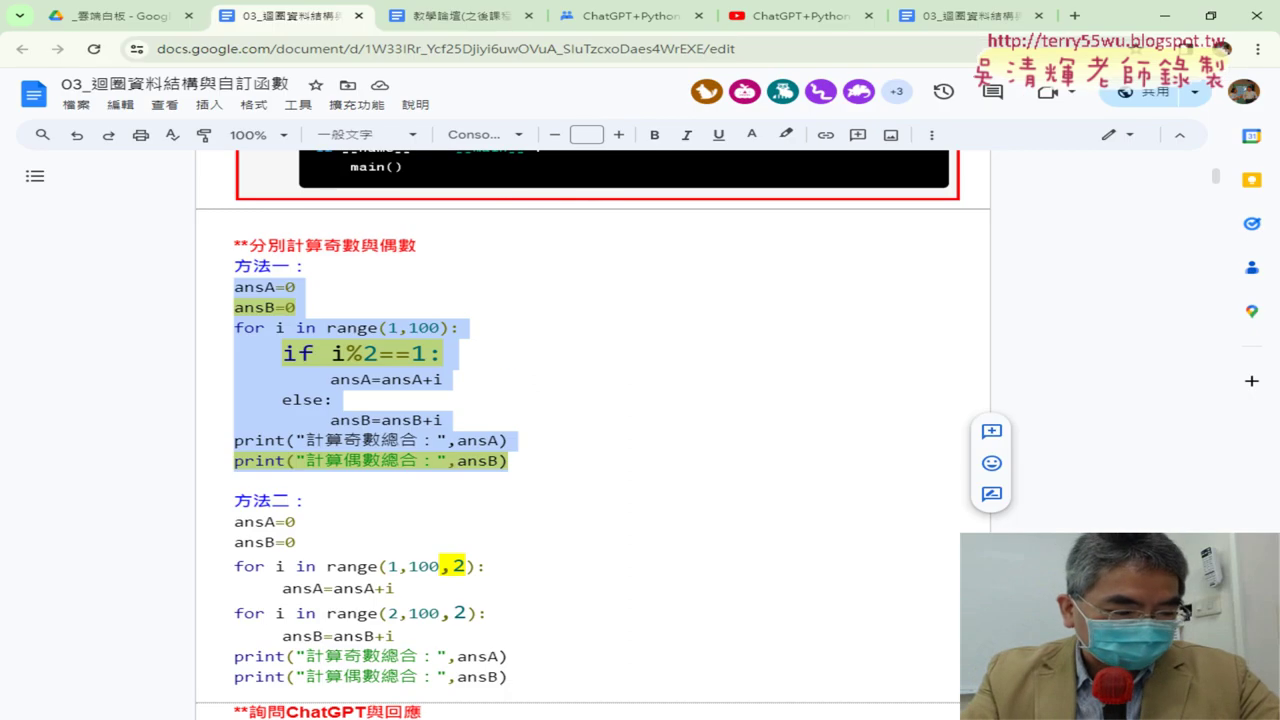
scroll(591, 460, down, 5)
scroll(591, 460, down, 3)
scroll(591, 460, down, 2)
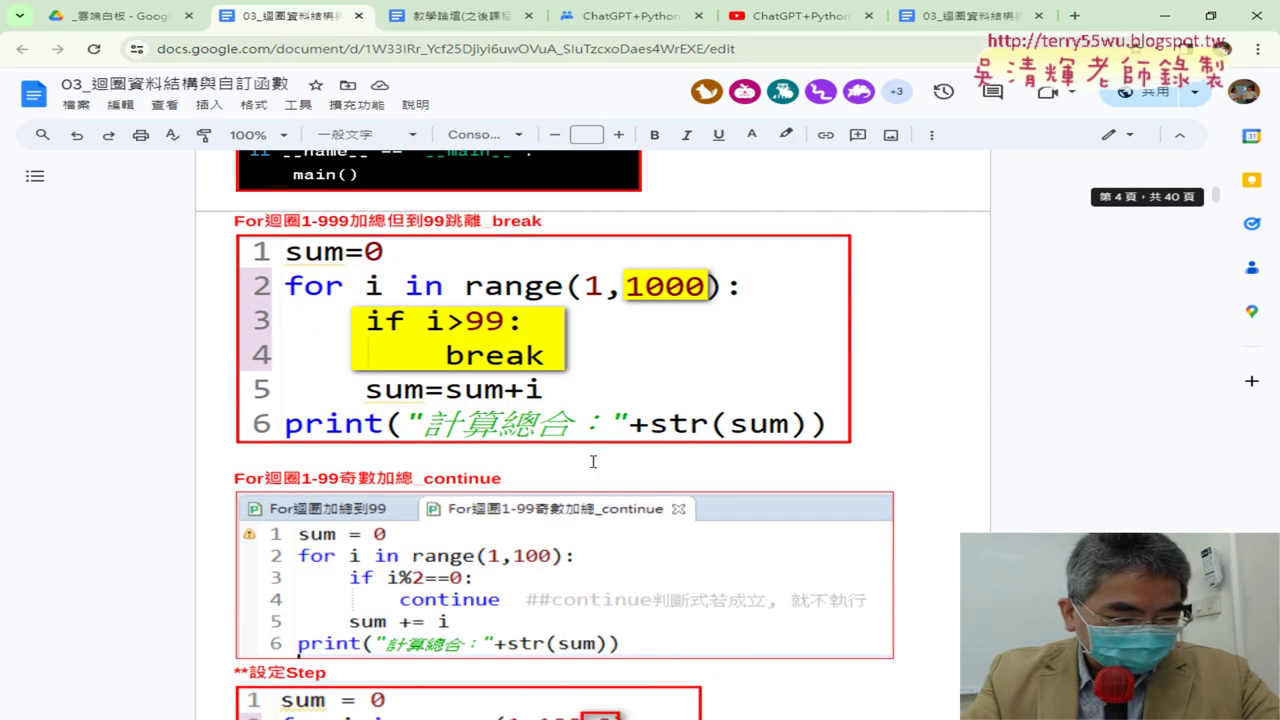
scroll(591, 460, down, 5)
scroll(591, 460, down, 1)
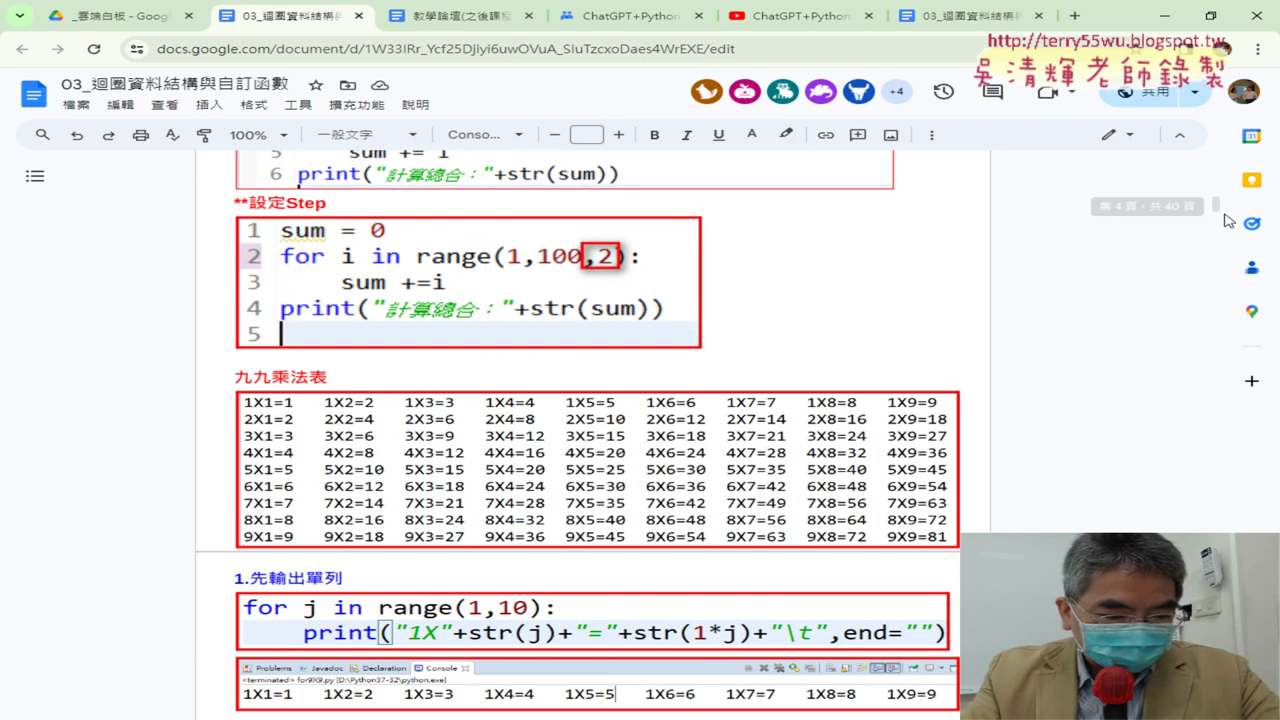
drag(1217, 206, 1220, 218)
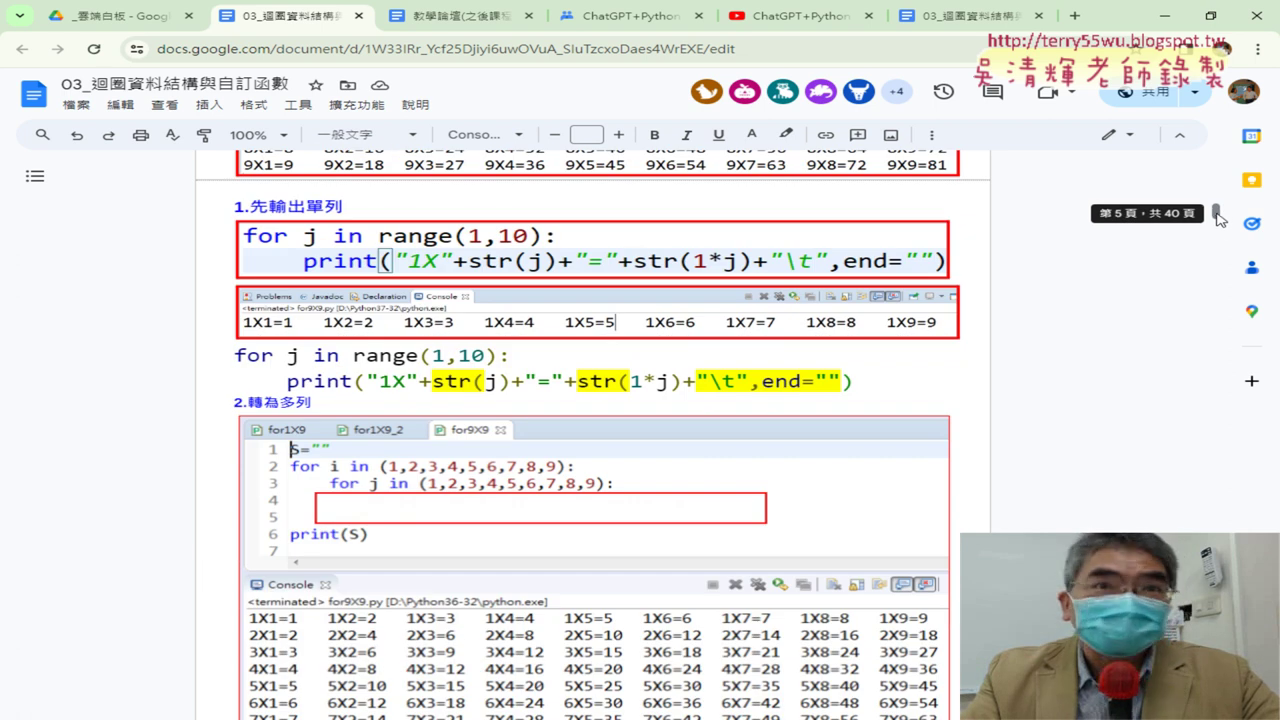
Select the four-line 參考答案 nested for-loop times-table code.
scroll(563, 333, down, 2)
scroll(563, 333, down, 1)
scroll(563, 333, down, 1)
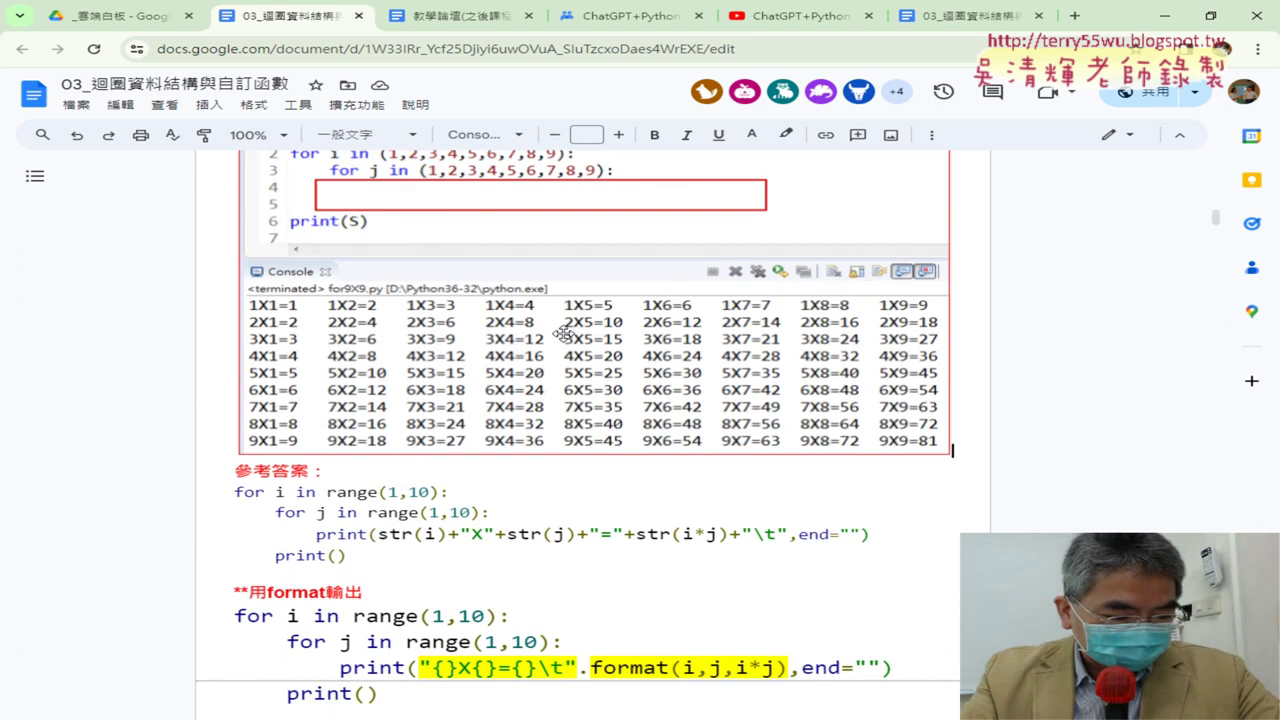
scroll(437, 393, down, 2)
drag(388, 396, 223, 341)
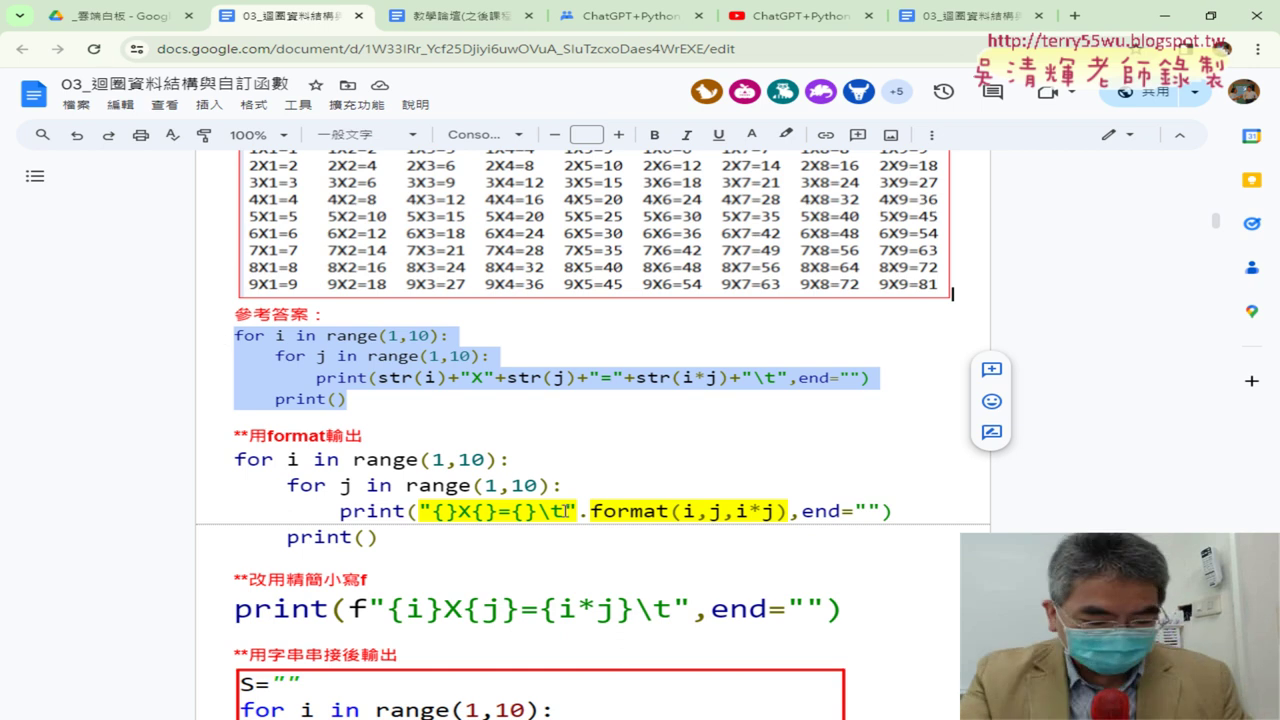
Paste the times-table code into the empty 未命名14.py and give the console more room.
key(alt+Tab)
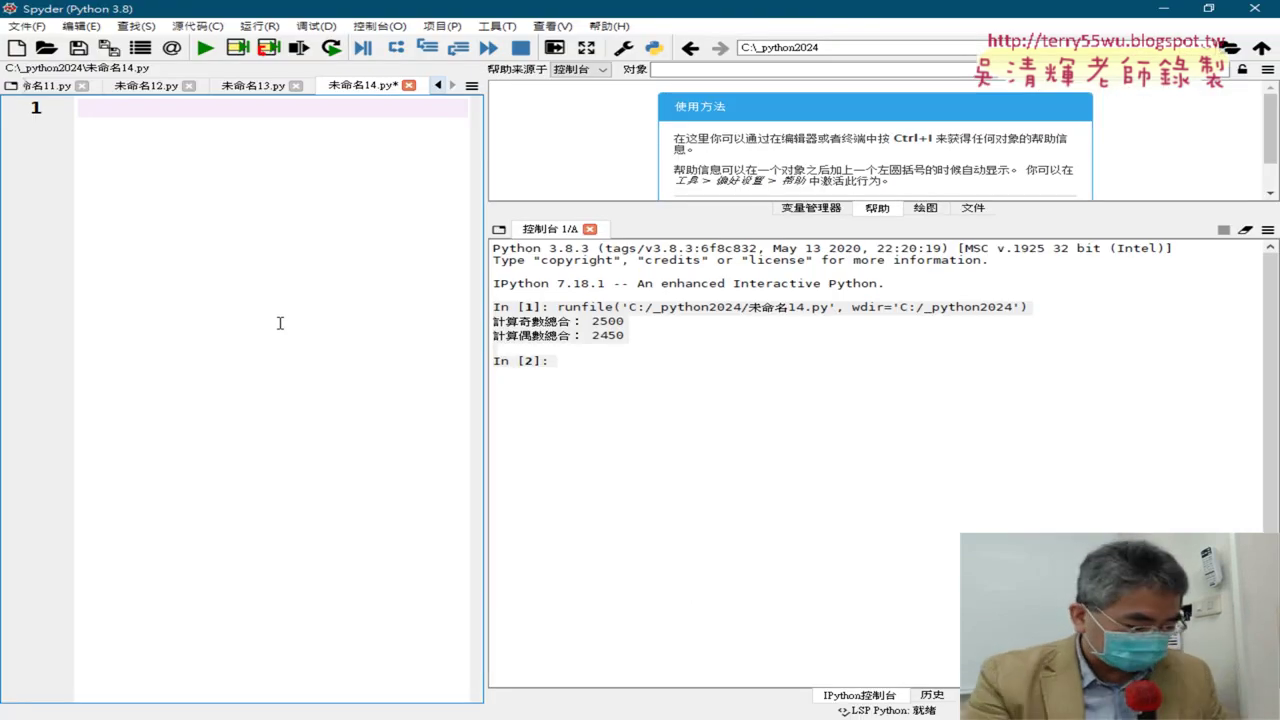
key(ctrl+v)
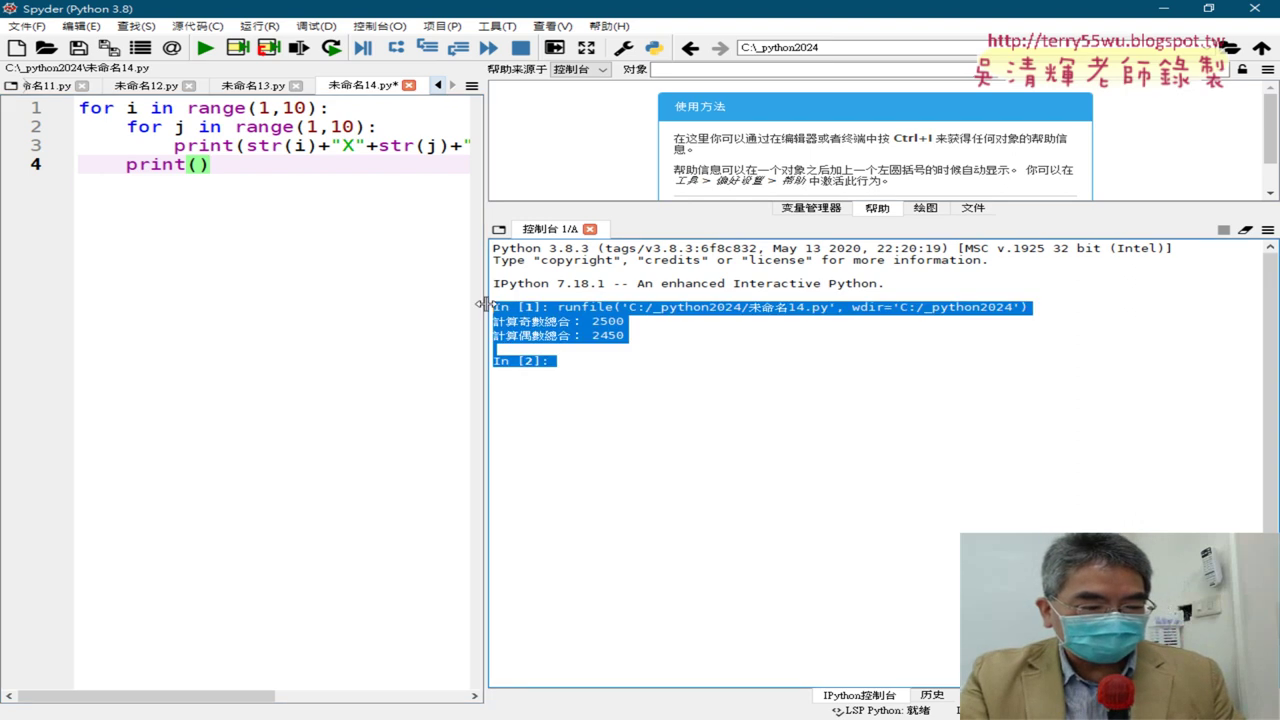
mouse_move(487, 306)
mouse_down()
mouse_move(817, 306)
mouse_move(411, 237)
mouse_up()
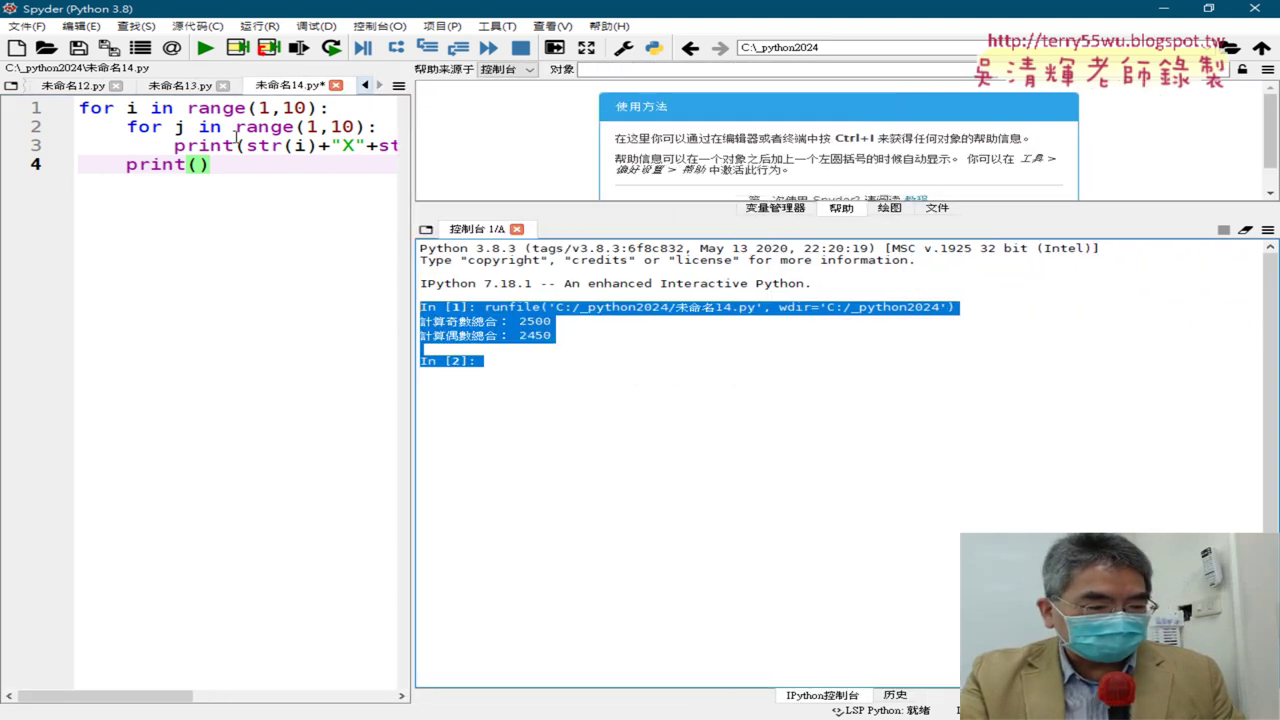
drag(411, 156, 263, 159)
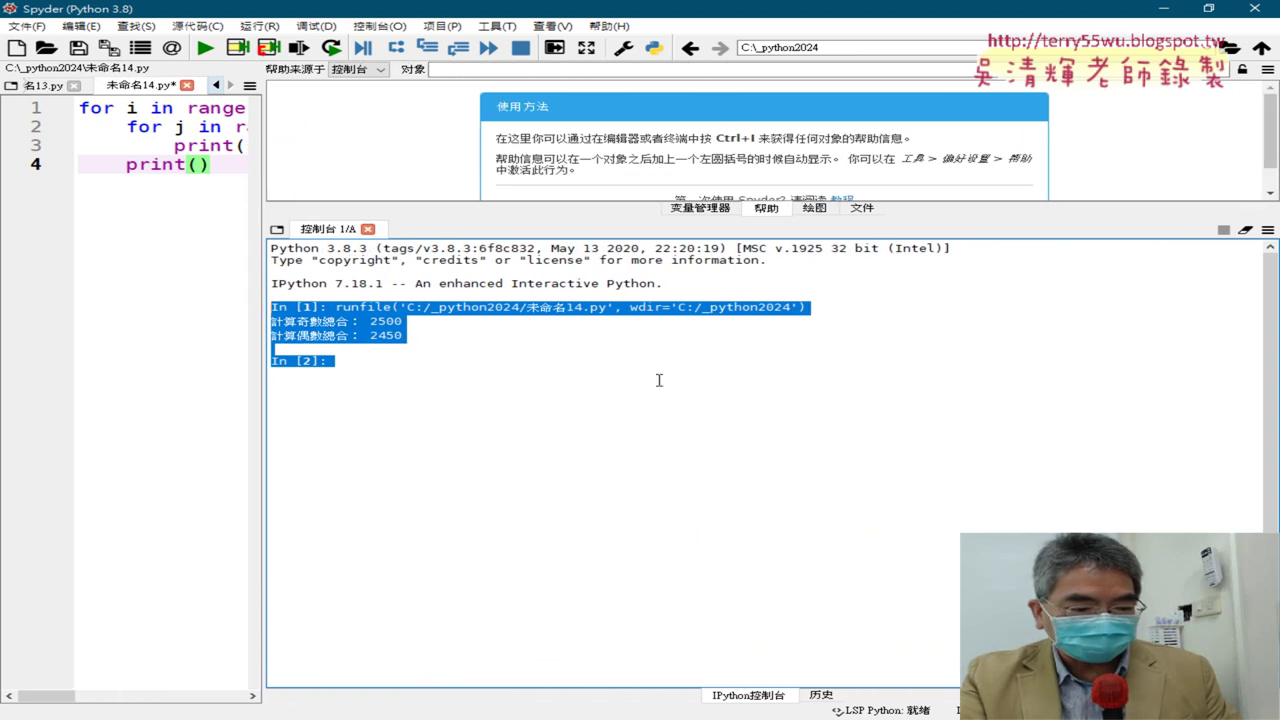
Run the script and check the printed 1X1=1 through 9X9=81 multiplication table.
click(205, 47)
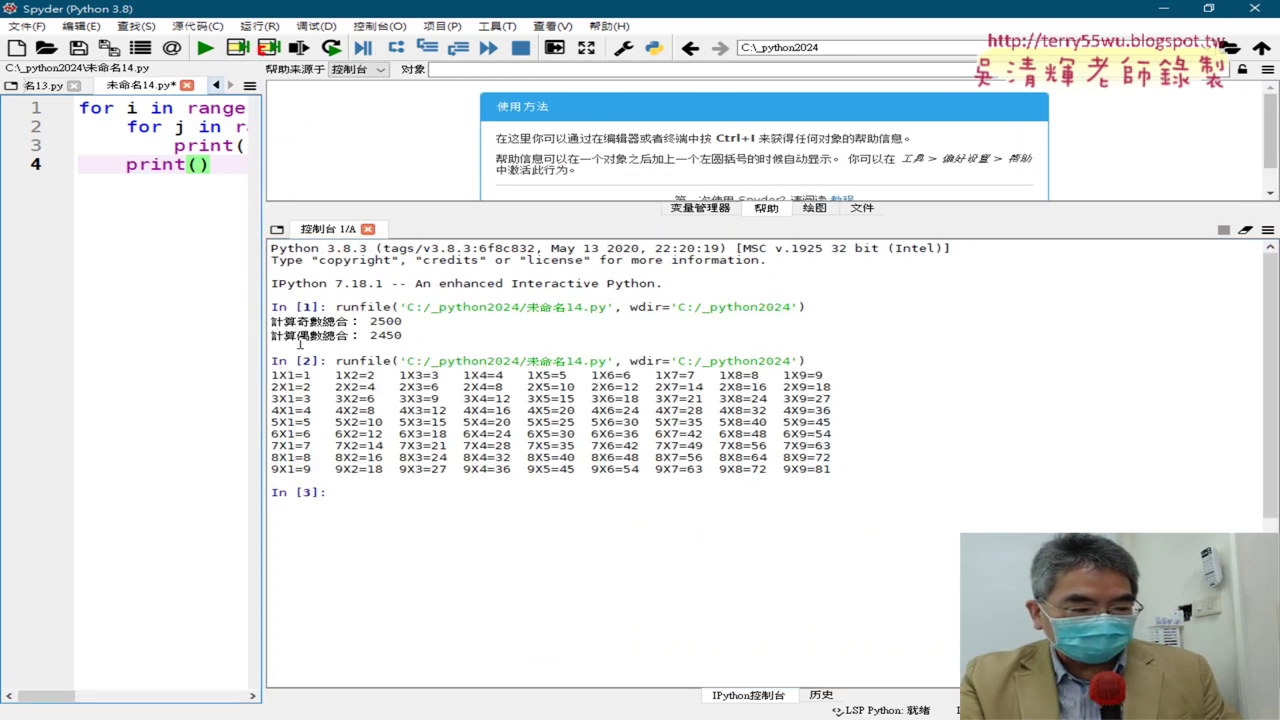
drag(262, 332, 542, 357)
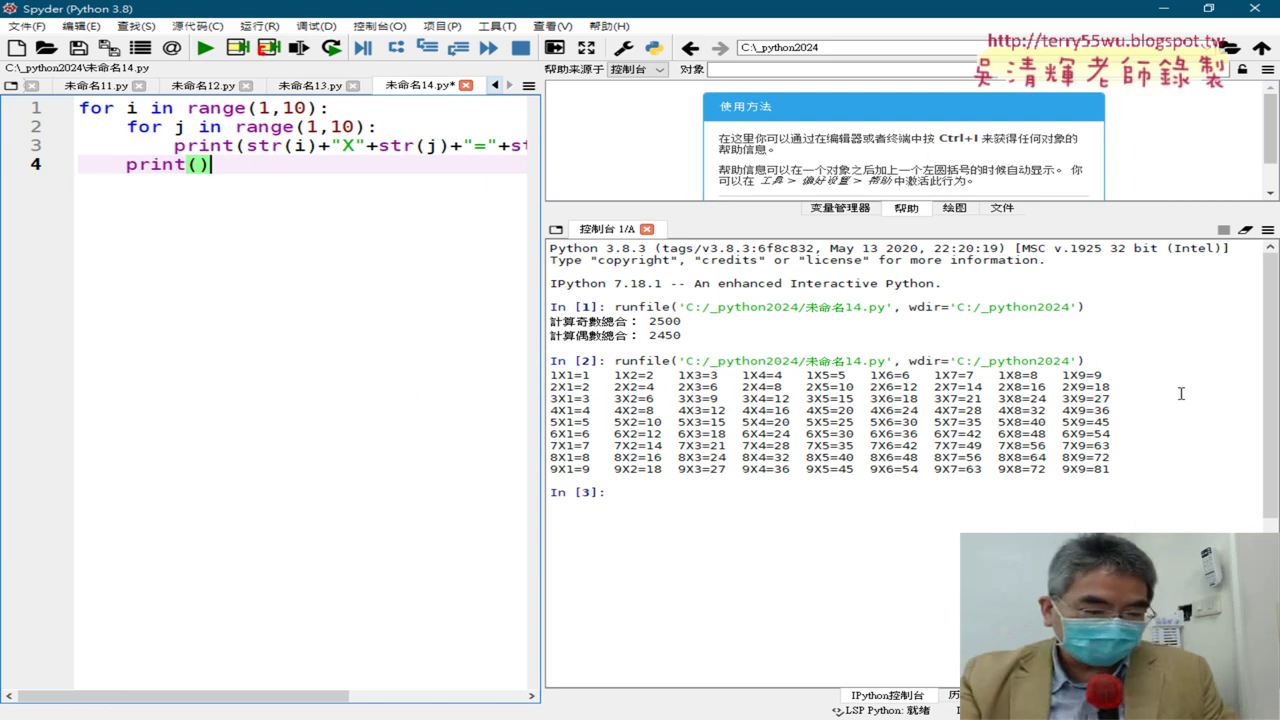
drag(553, 367, 1183, 476)
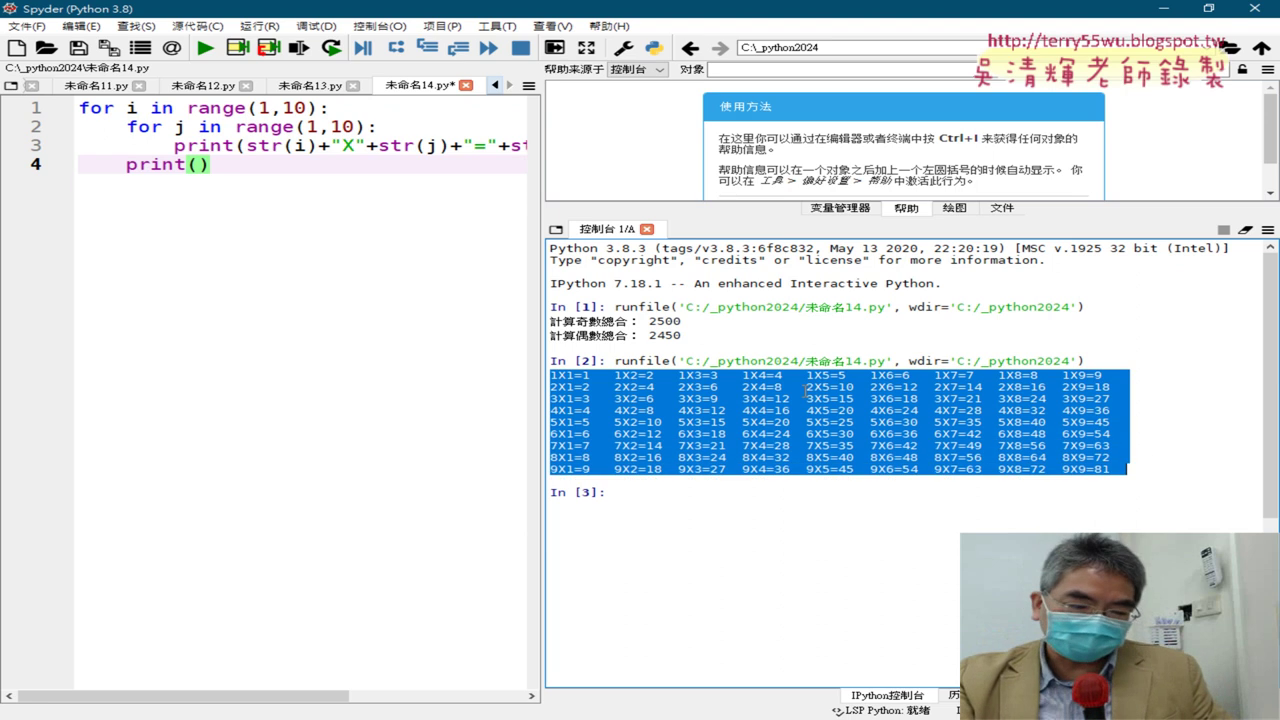
click(620, 372)
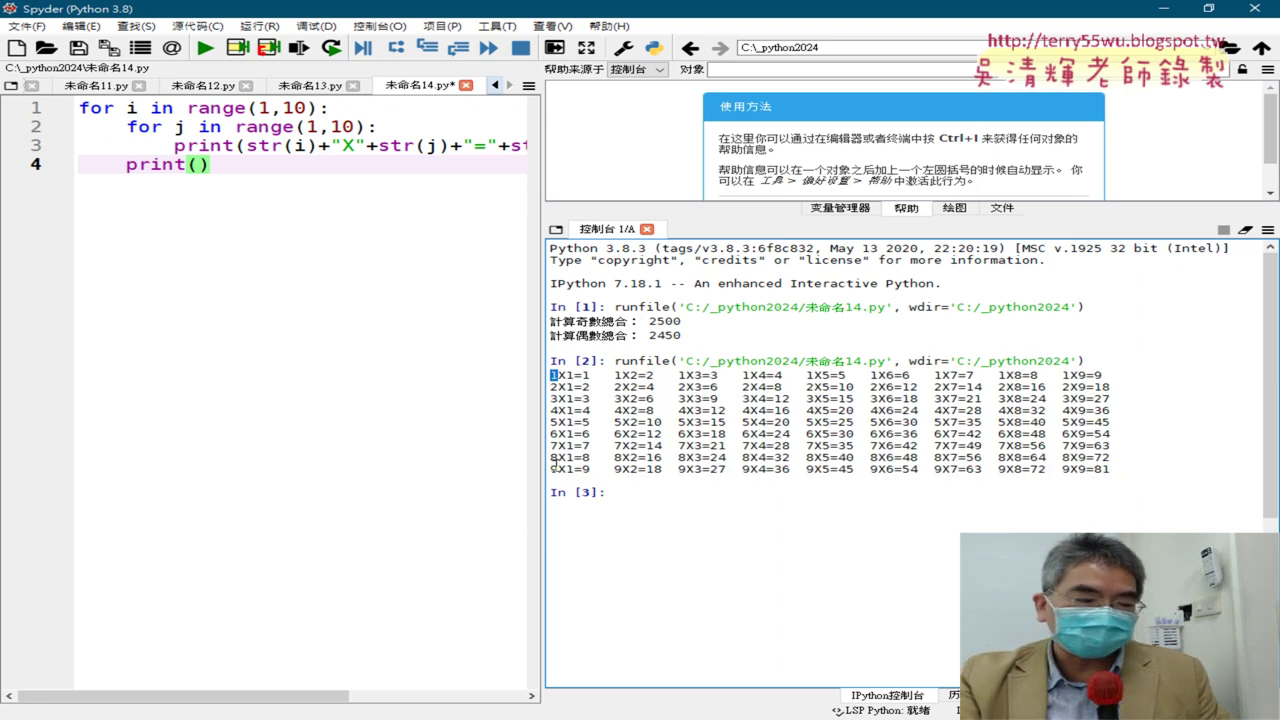
double_click(300, 145)
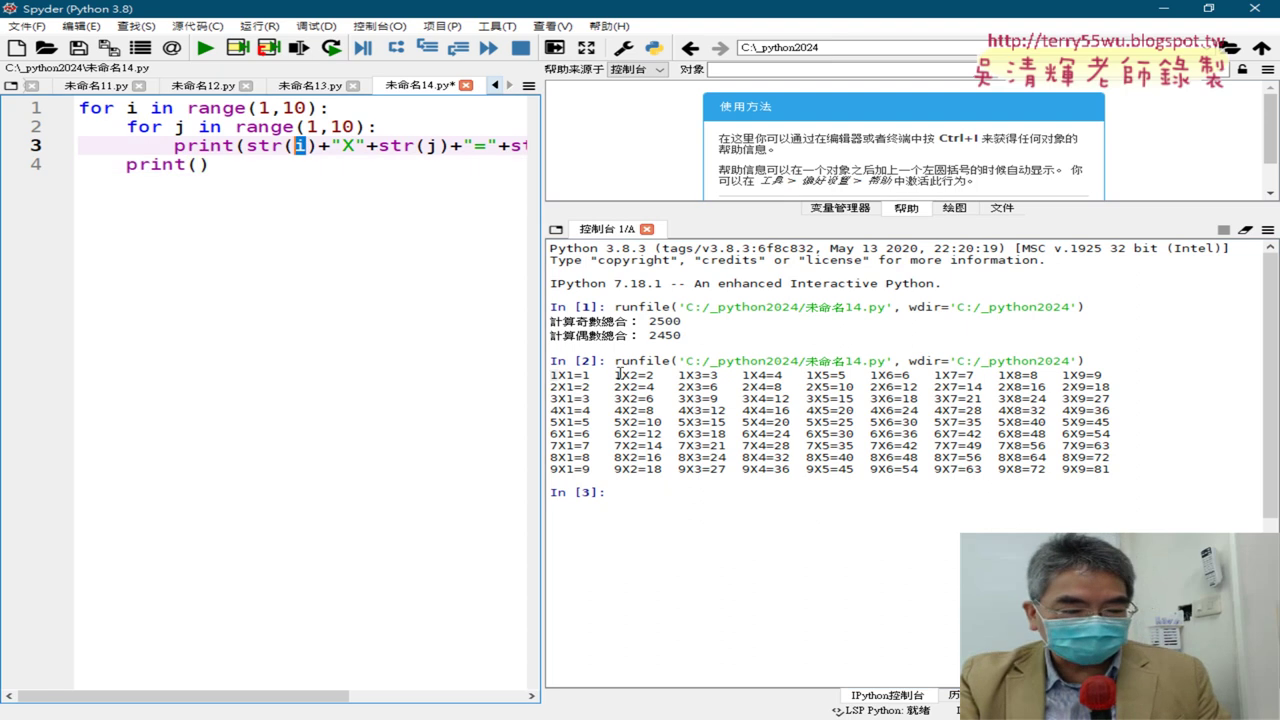
double_click(570, 375)
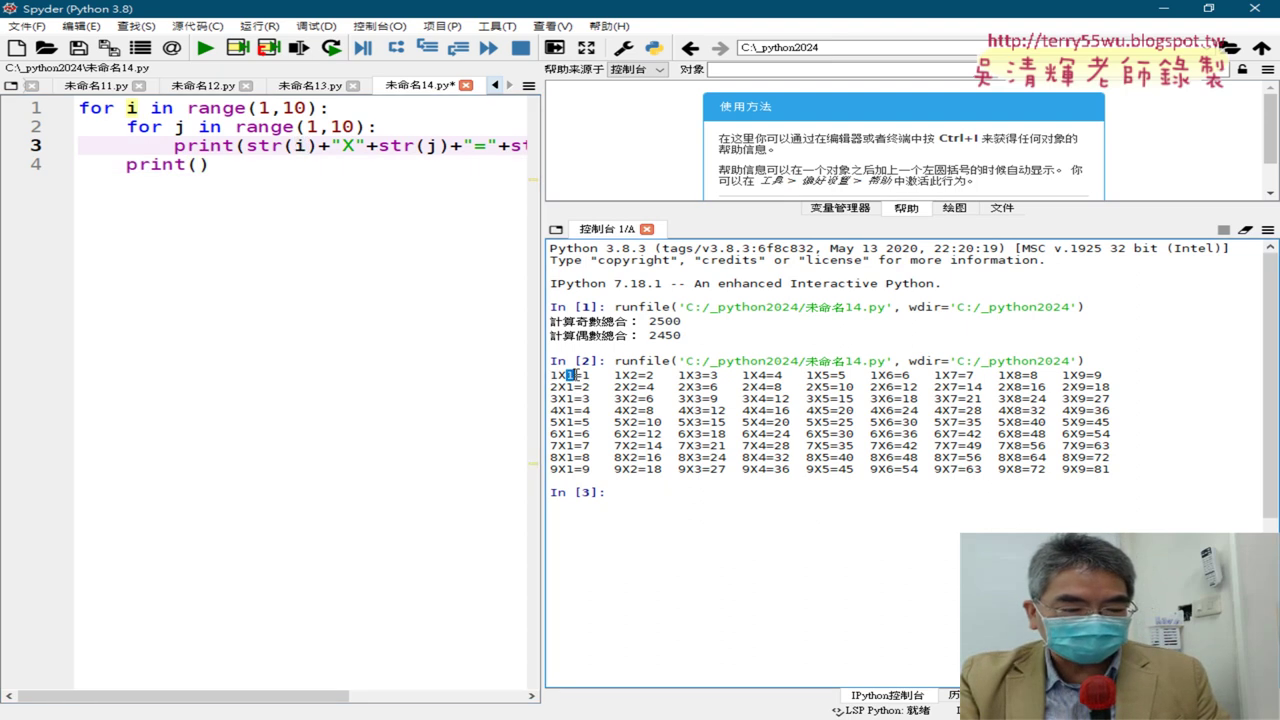
double_click(633, 375)
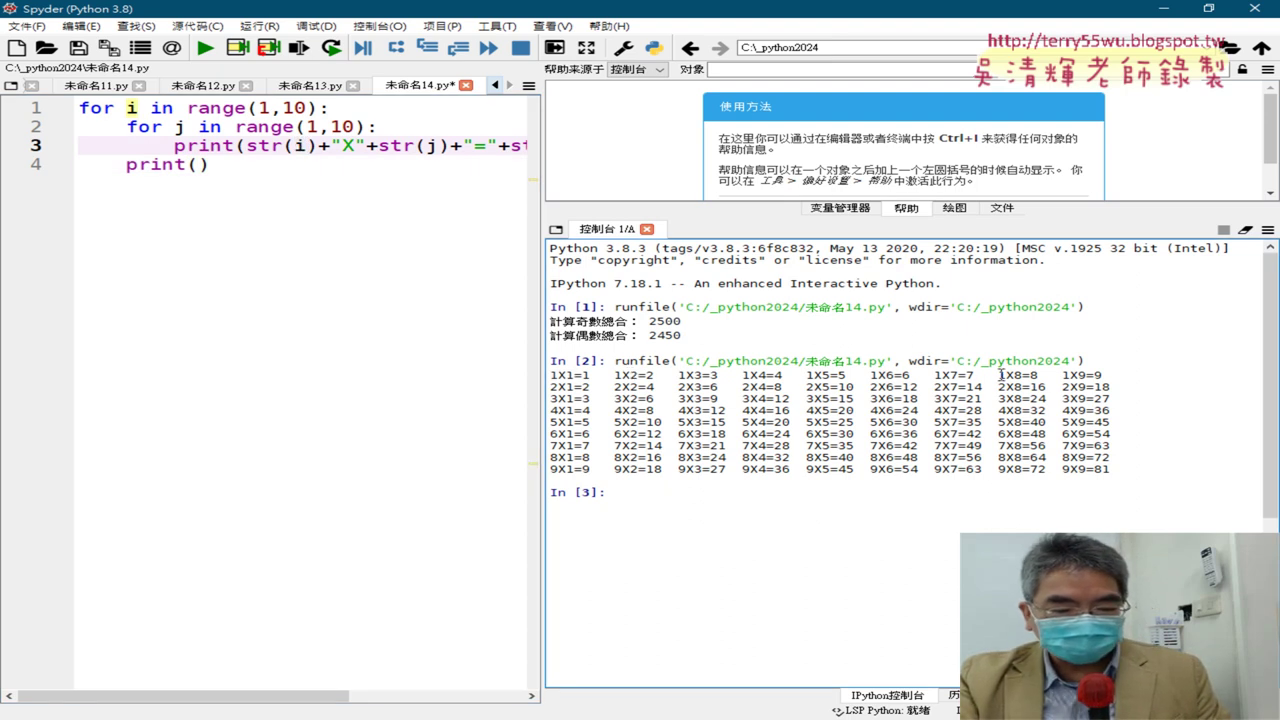
double_click(1082, 375)
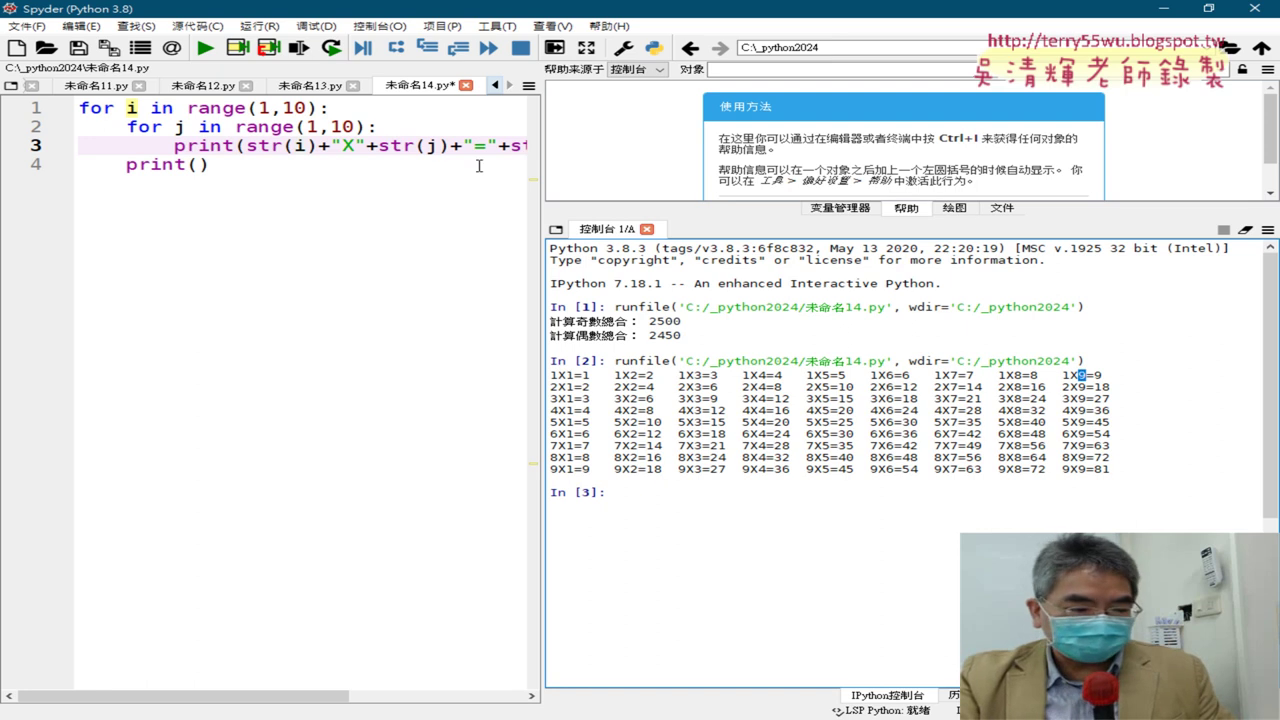
double_click(430, 145)
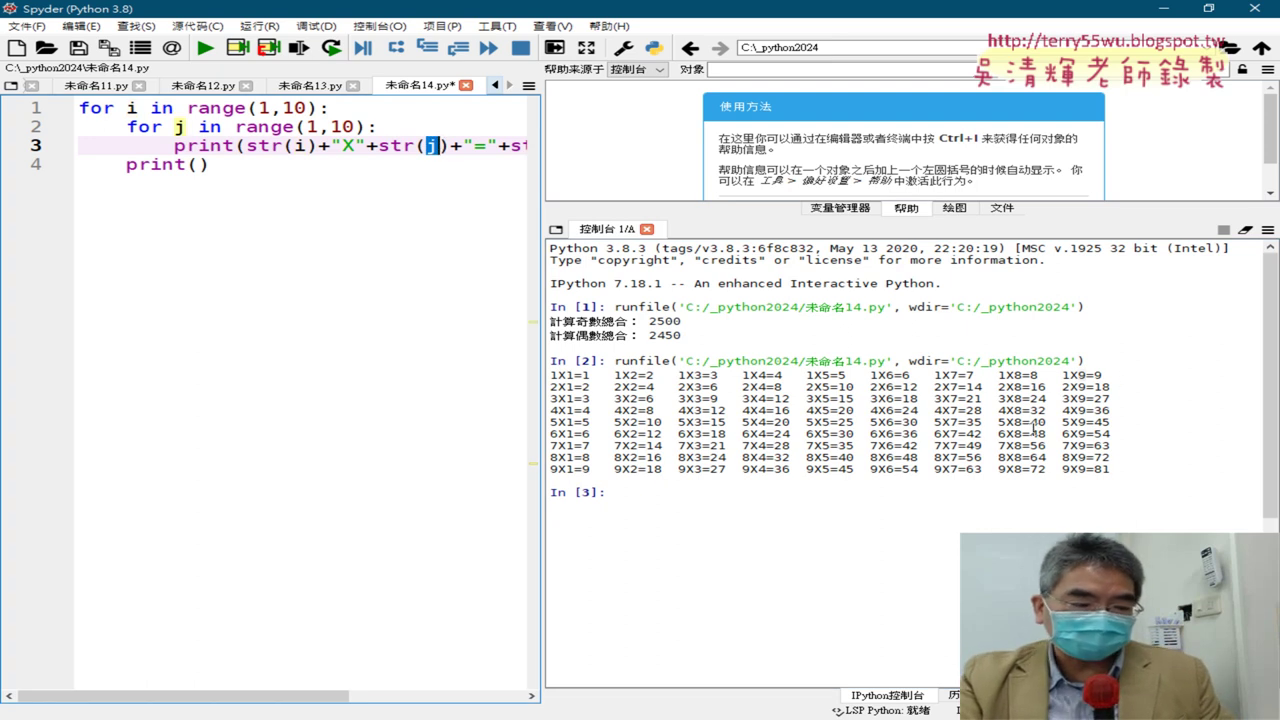
drag(612, 375, 592, 375)
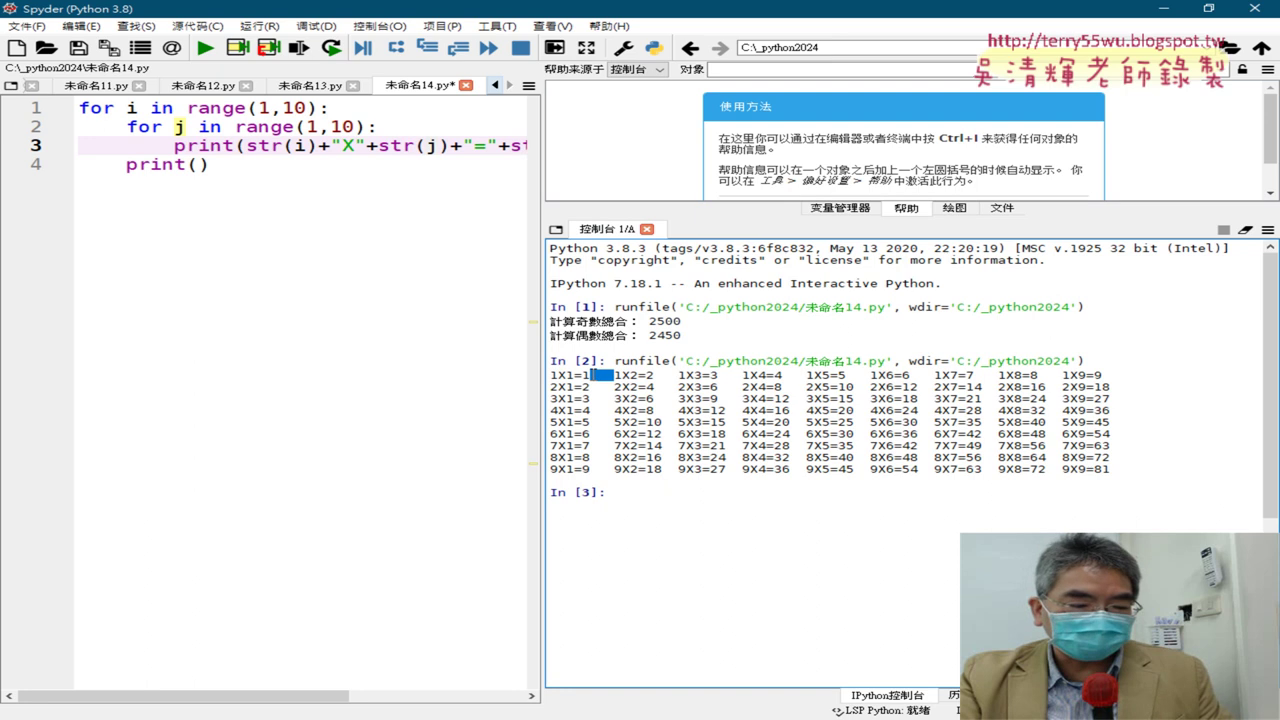
drag(540, 298, 742, 298)
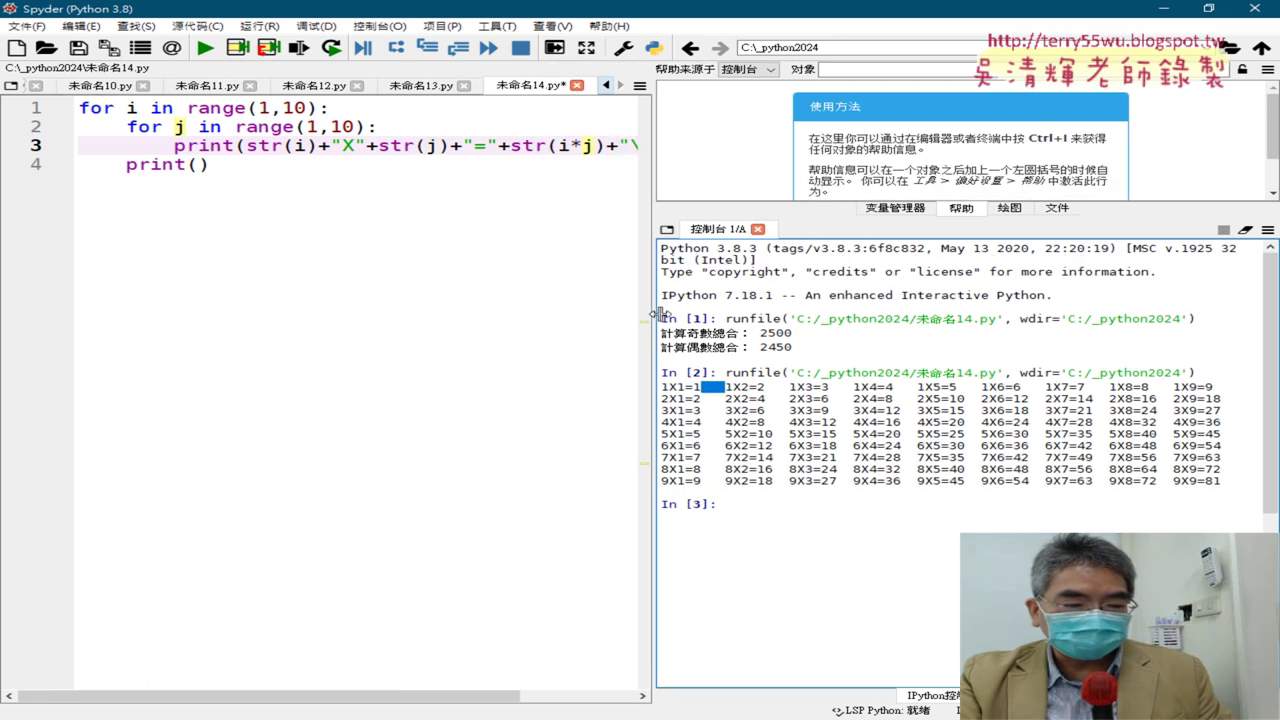
drag(656, 146, 630, 146)
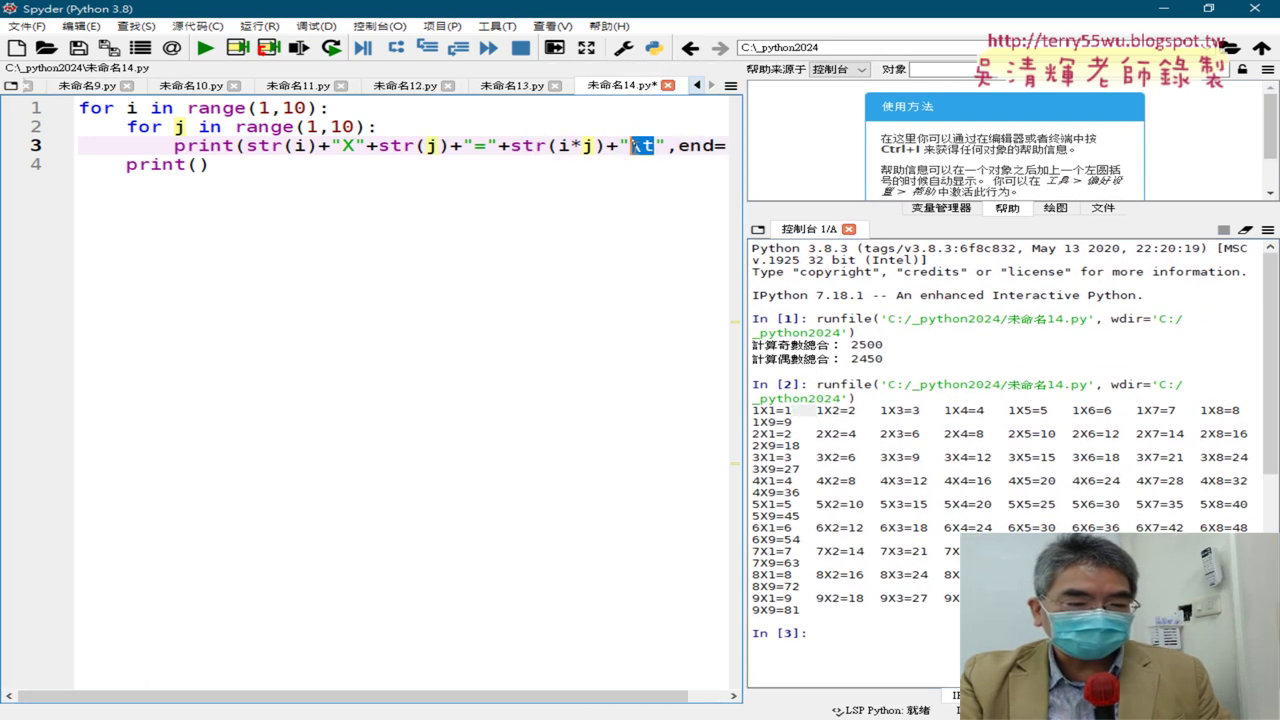